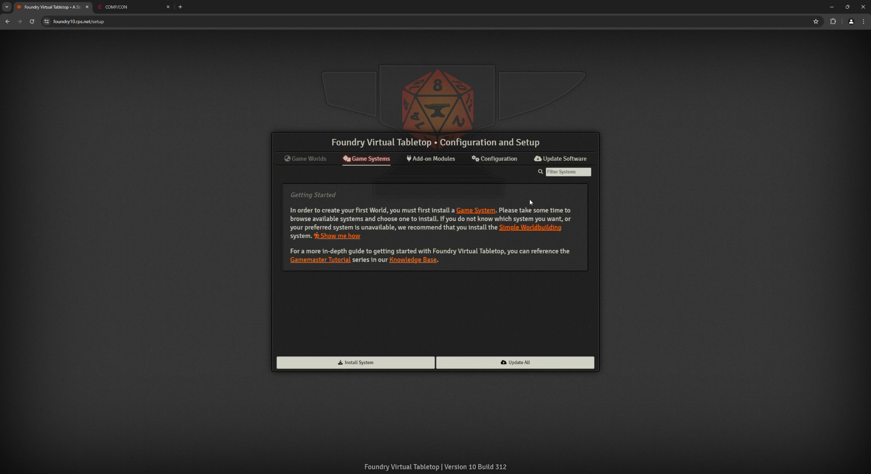
Step: Find the LANCER game system among the available packages and install it
left_click(556, 162)
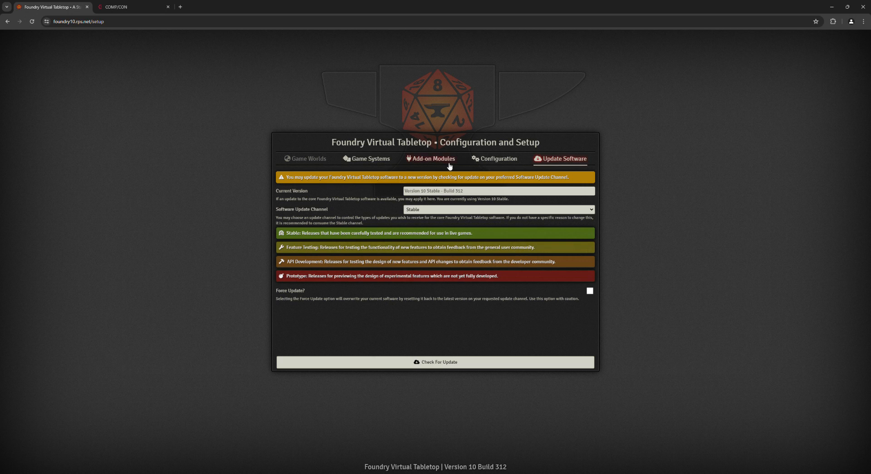
left_click(388, 162)
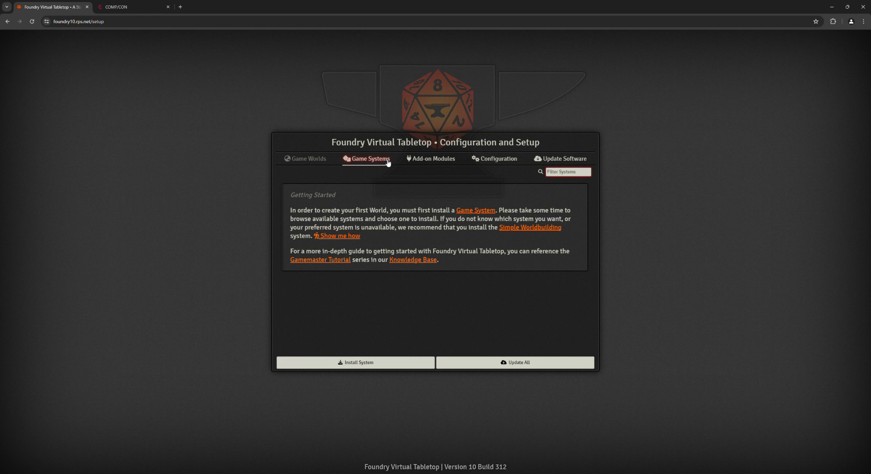
left_click(381, 365)
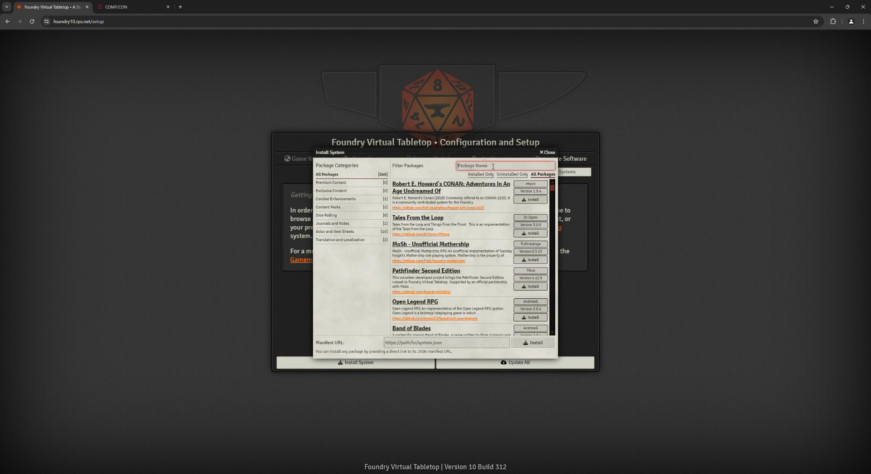
type("Lancer")
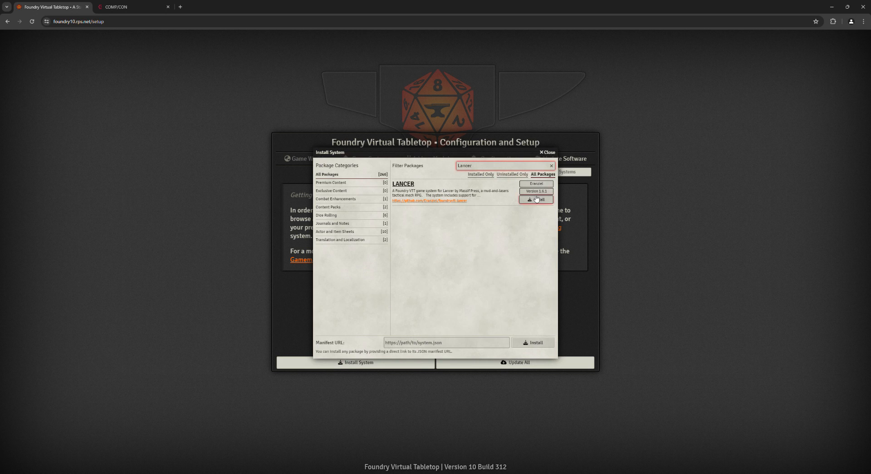
left_click(547, 200)
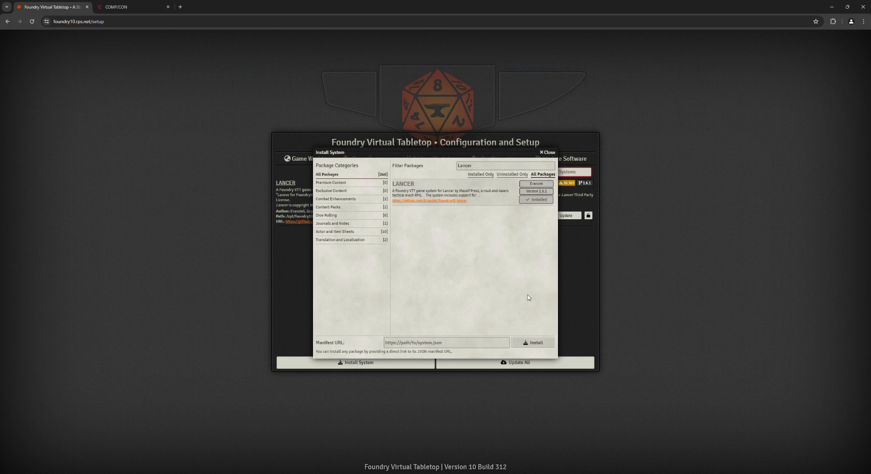
left_click(550, 153)
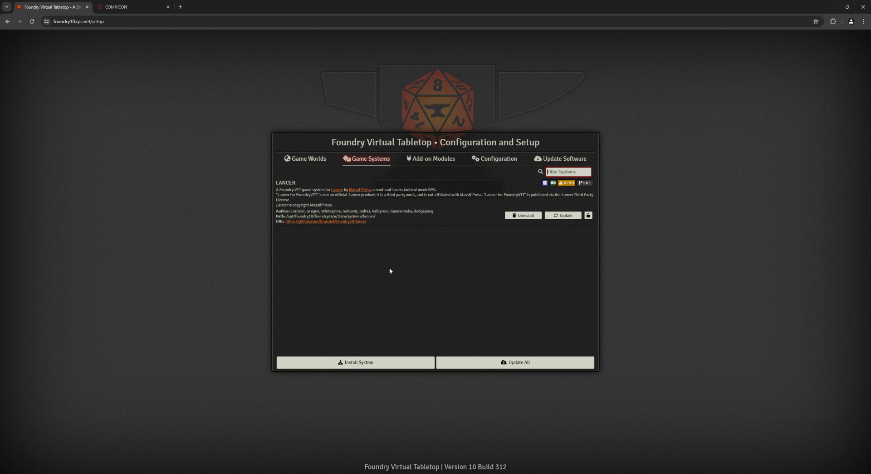
Step: Create a game world titled "Lancer Howto" that uses the LANCER game system
left_click(306, 165)
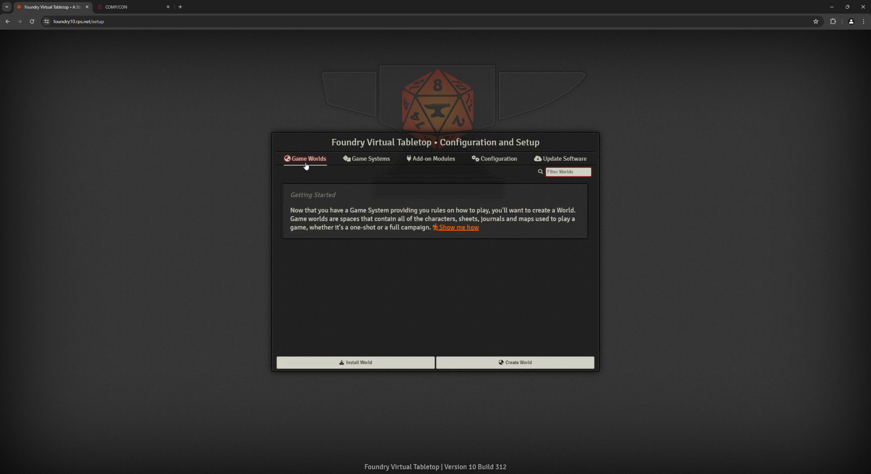
left_click(494, 366)
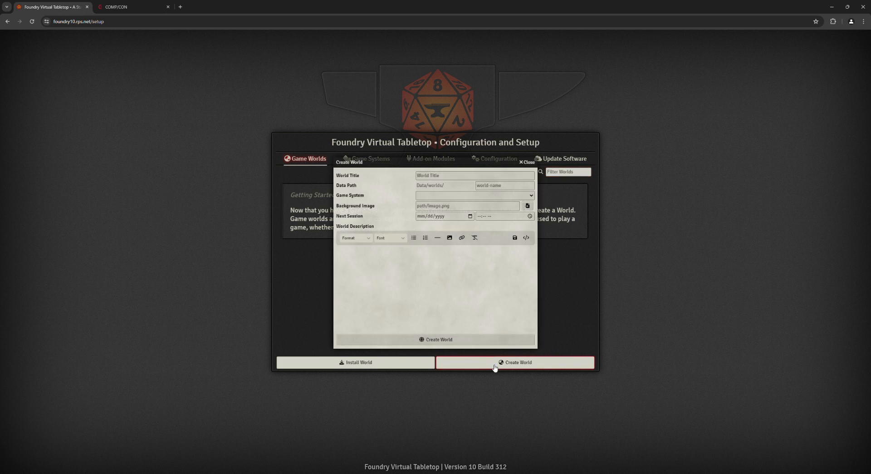
left_click(422, 195)
left_click(424, 205)
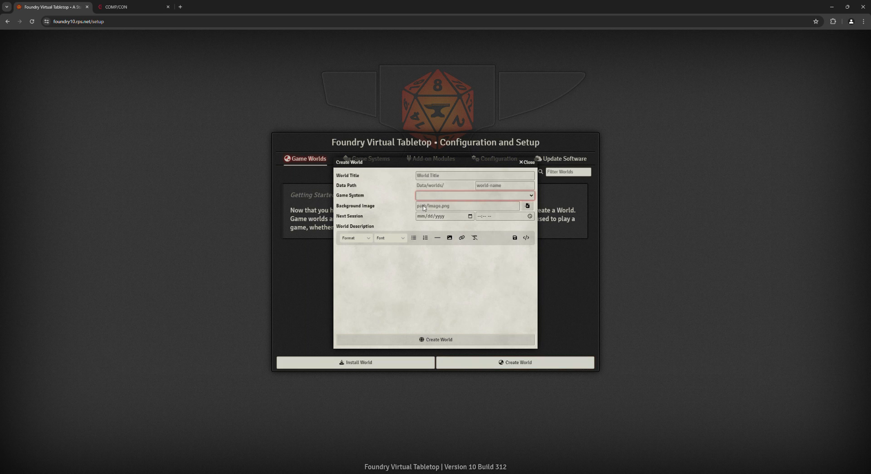
left_click(436, 177)
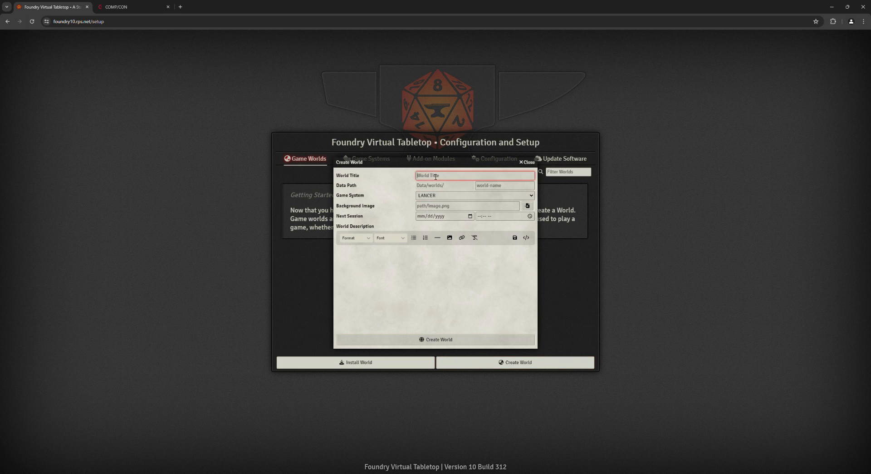
type("Lancer Howto")
left_click(430, 340)
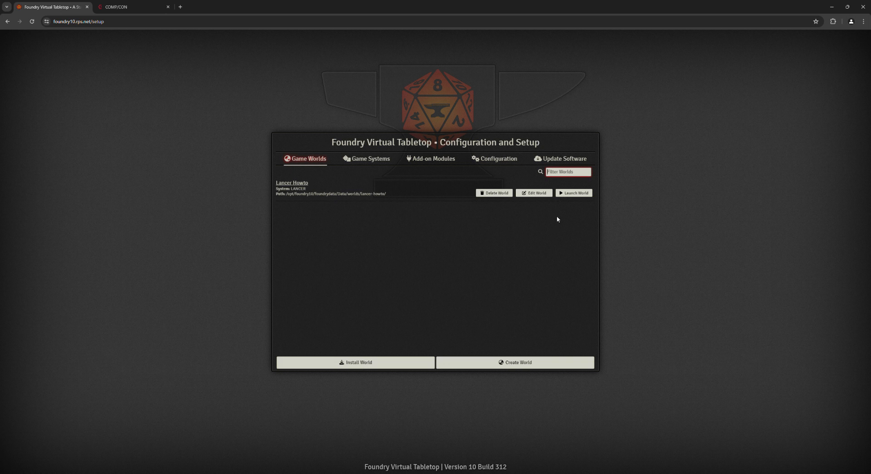
Step: Launch the Lancer Howto world, join the session as Gamemaster, and dismiss the introductory tour
left_click(572, 193)
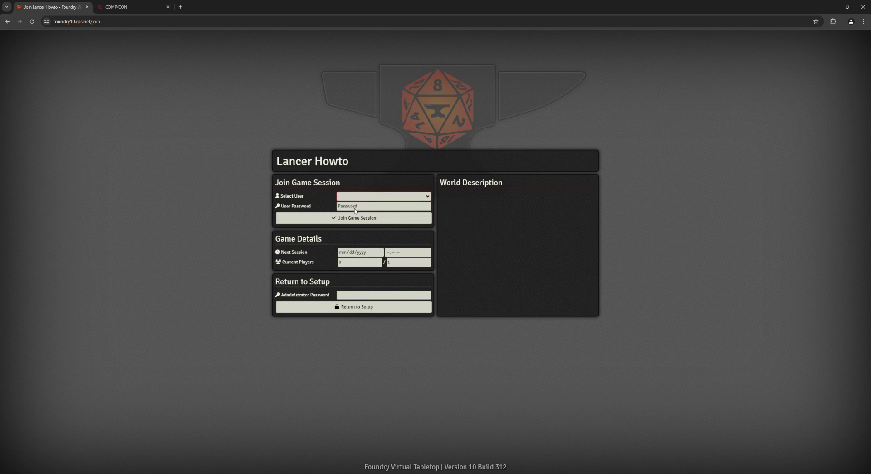
left_click(355, 218)
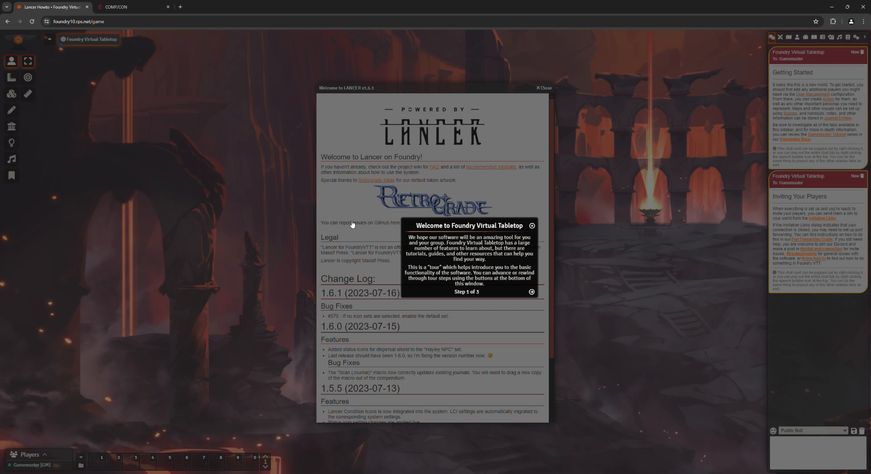
left_click(533, 225)
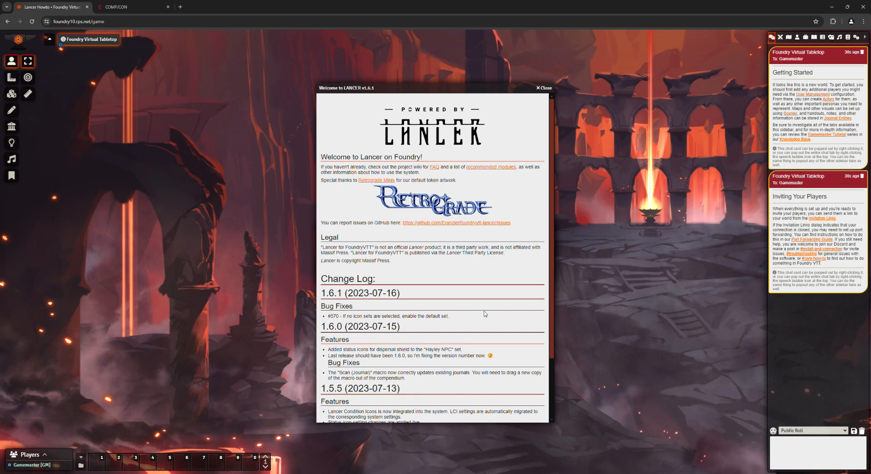
Step: Close the LANCER welcome notes and install the core LANCER data v3.0.46
scroll(475, 323, "down", 3)
left_click(404, 417)
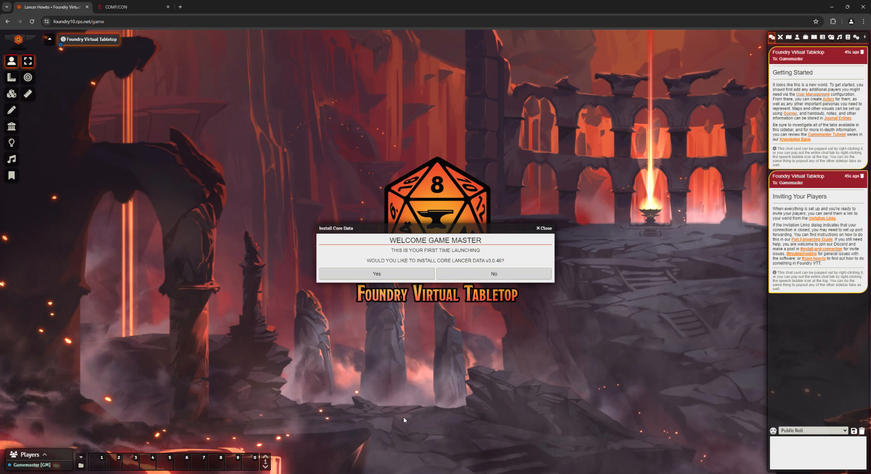
left_click(412, 275)
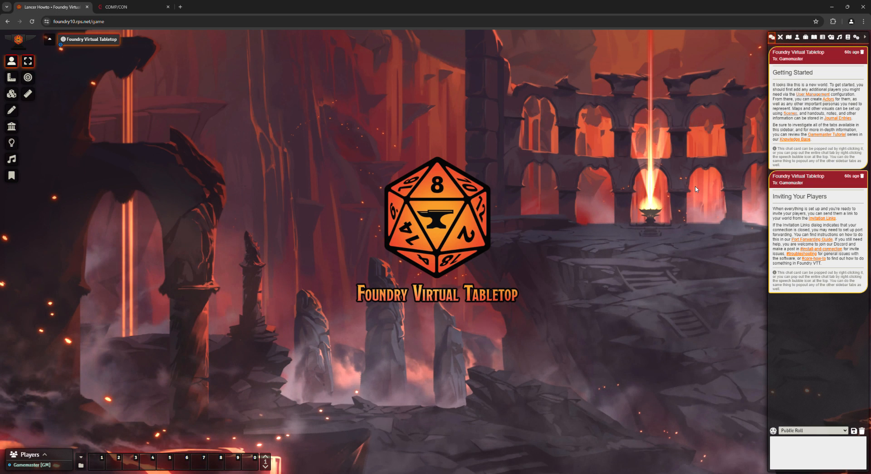
Step: Import the Lancer Core NPCs v1.0.5 LCP file with the LANCER Compendium Manager, and close the manager
left_click(848, 38)
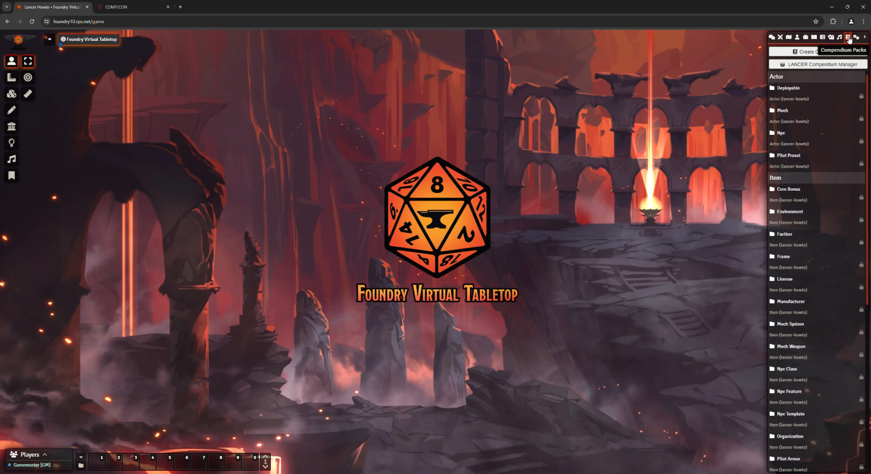
left_click(796, 67)
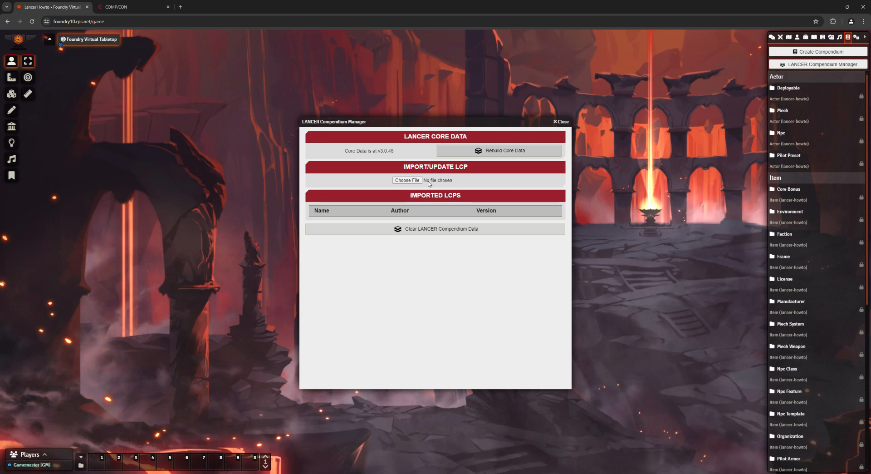
left_click(400, 181)
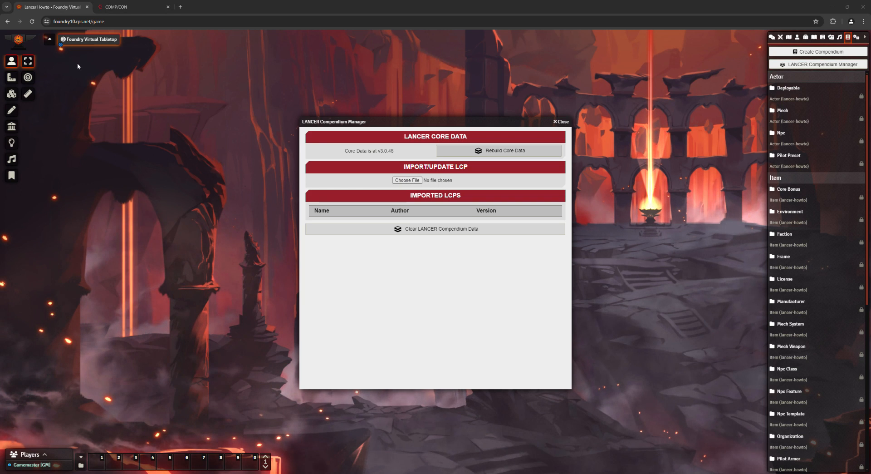
left_click(356, 235)
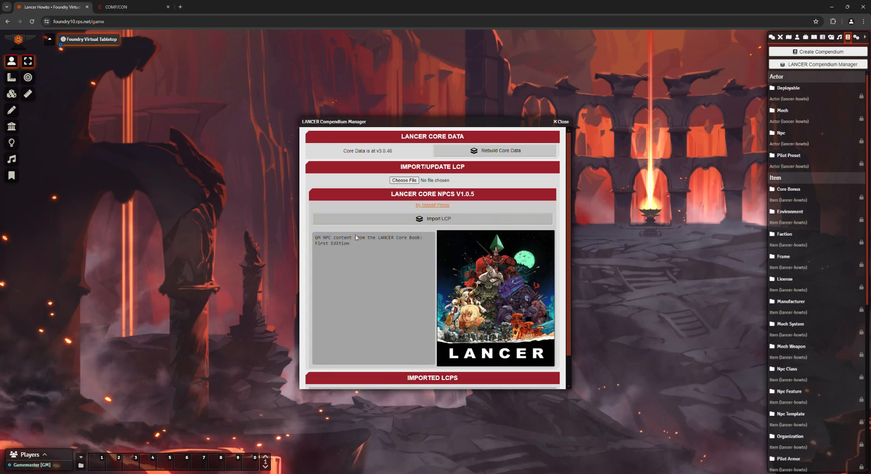
left_click(449, 219)
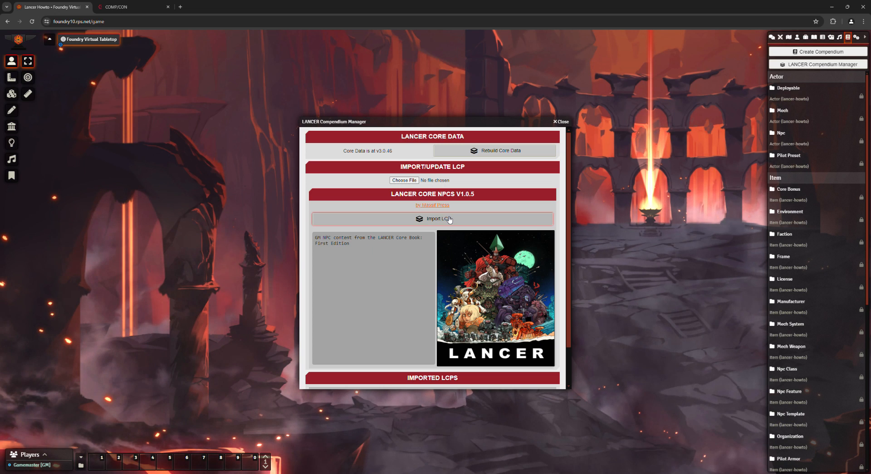
left_click(559, 126)
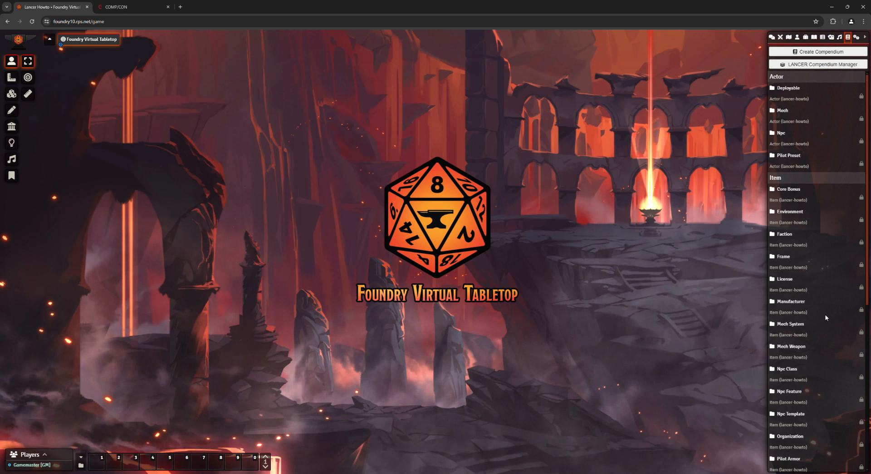
Step: Open the Npc Class, Npc Feature and Npc Template compendiums and arrange their windows side by side
scroll(816, 320, "down", 1)
scroll(816, 317, "down", 2)
left_click(792, 268)
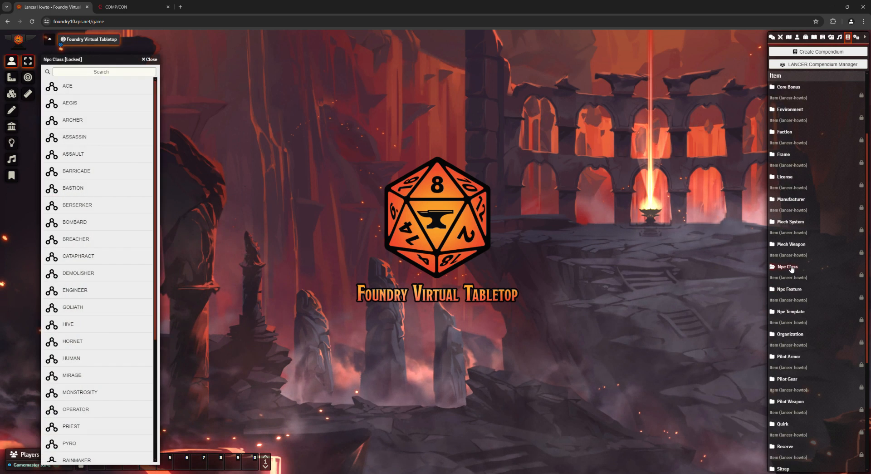
left_click(790, 290)
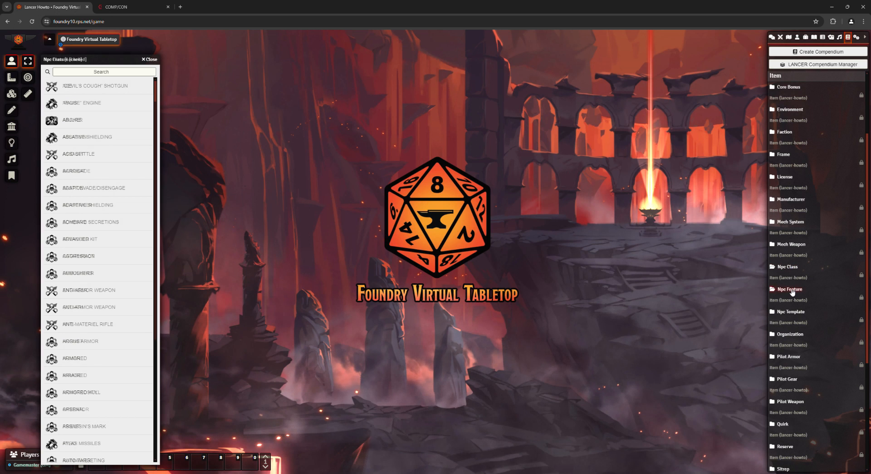
left_click(790, 312)
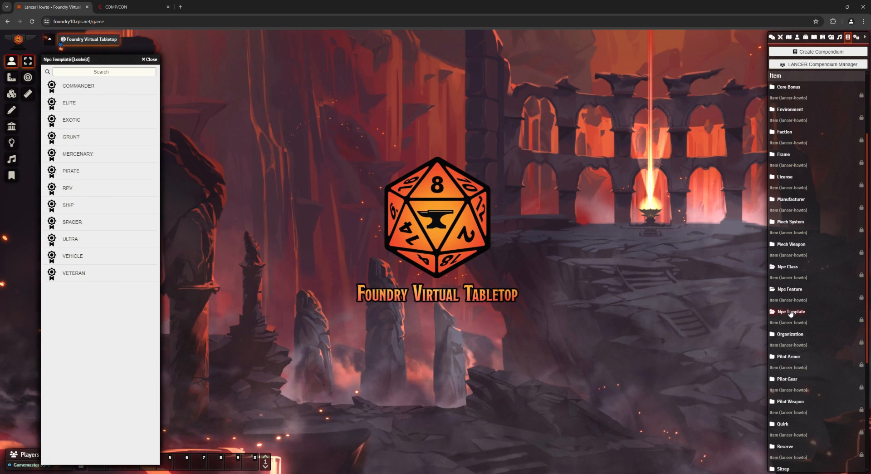
left_click_drag(92, 62, 211, 61)
left_click_drag(128, 62, 370, 59)
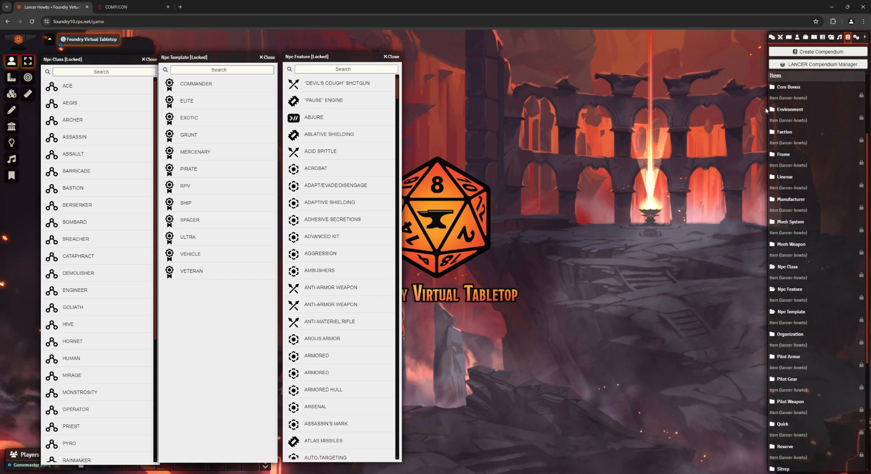
Step: Create a new actor of type npc named "Assault"
left_click(798, 38)
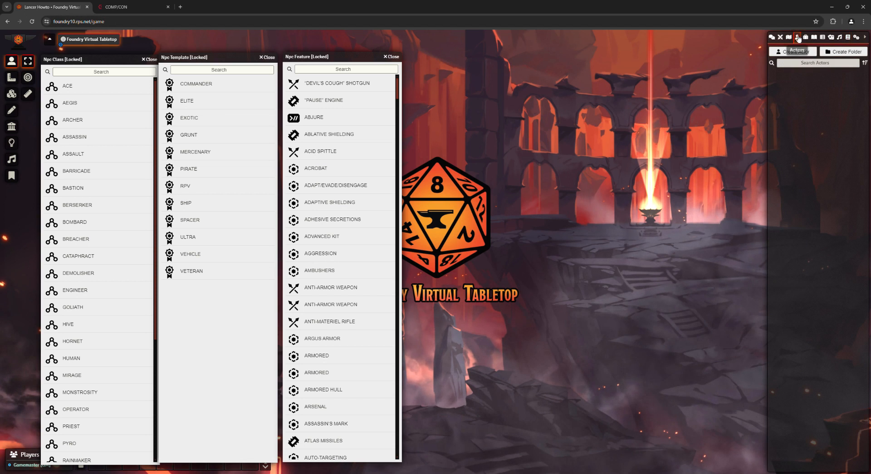
left_click(778, 53)
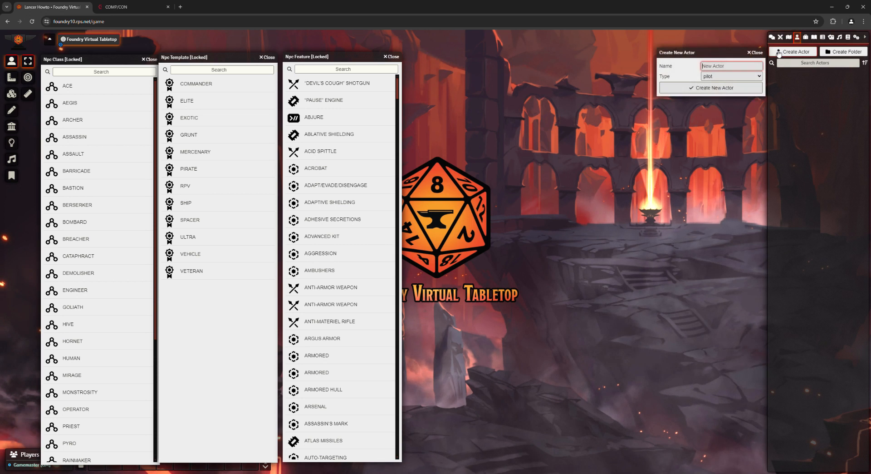
left_click(712, 75)
left_click(715, 98)
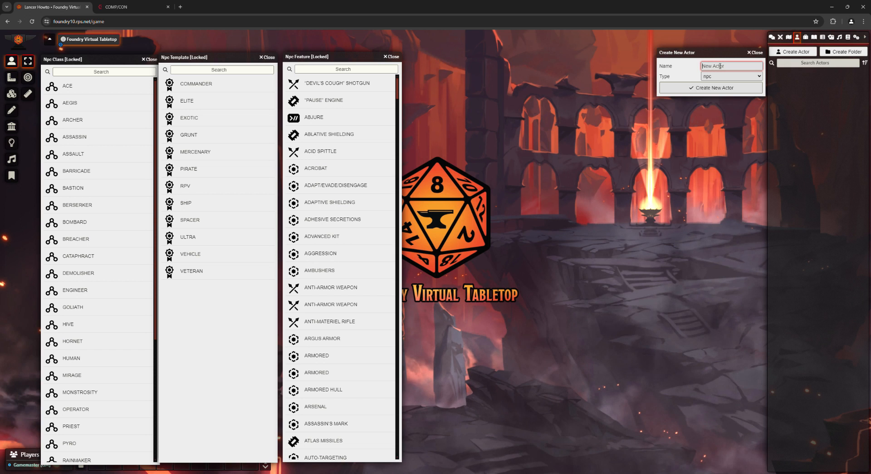
type("Assaul")
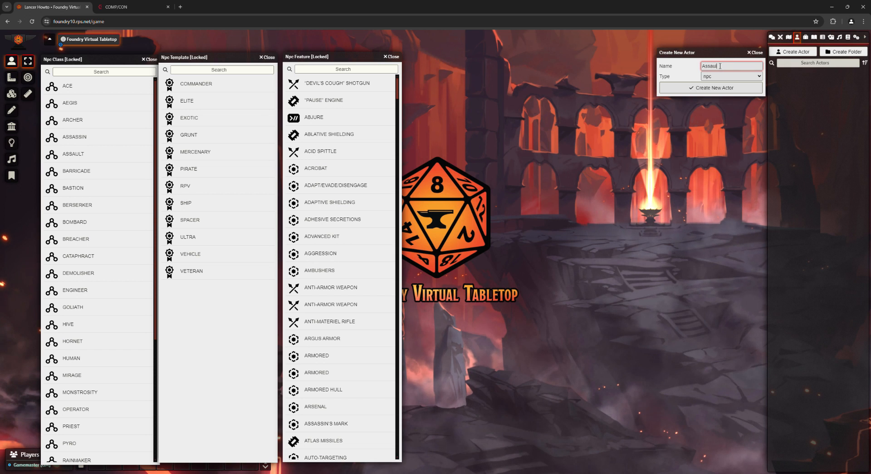
type("t")
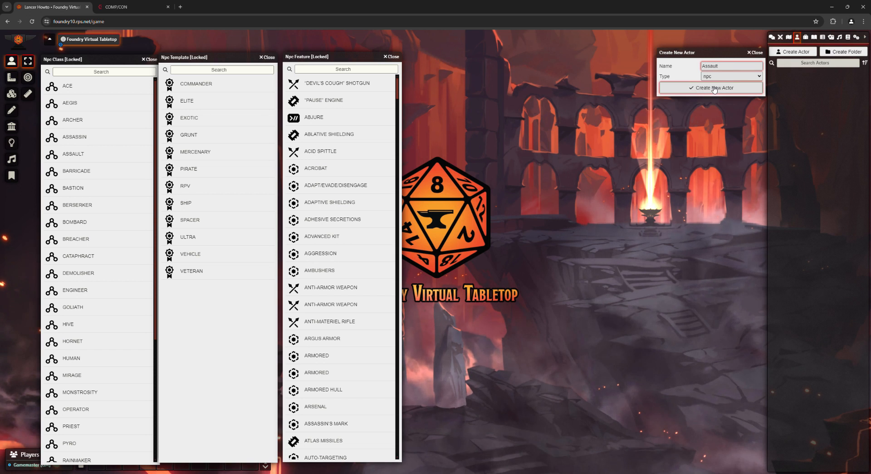
left_click(714, 89)
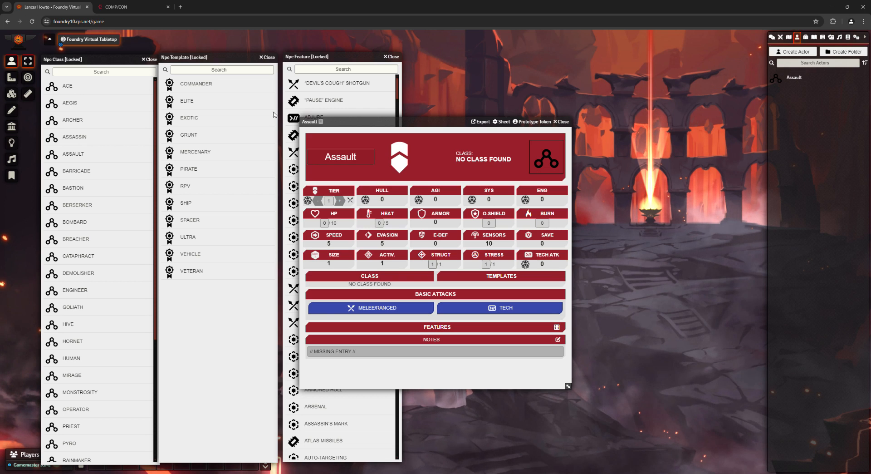
Step: Add the ASSAULT class from the Npc Class compendium to the Assault actor, and move its sheet clear of the compendium windows
left_click(73, 158)
left_click_drag(73, 159, 452, 172)
left_click_drag(447, 126, 576, 112)
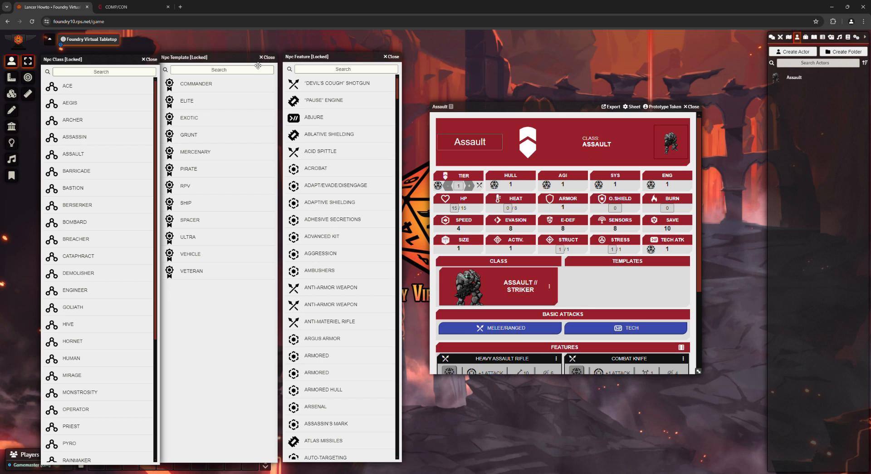
Step: Find the UNDERSLUNG GRENADE LAUNCHER in the Npc Feature compendium and add it to the Assault actor's features
left_click(330, 71)
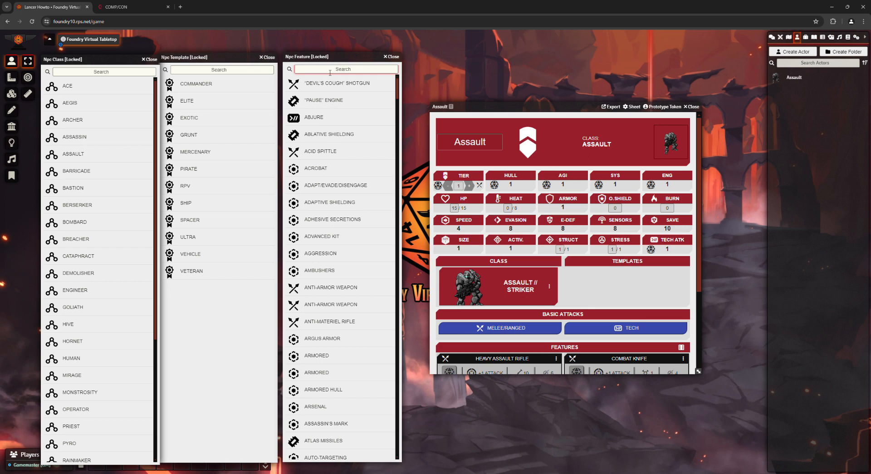
type("underslu")
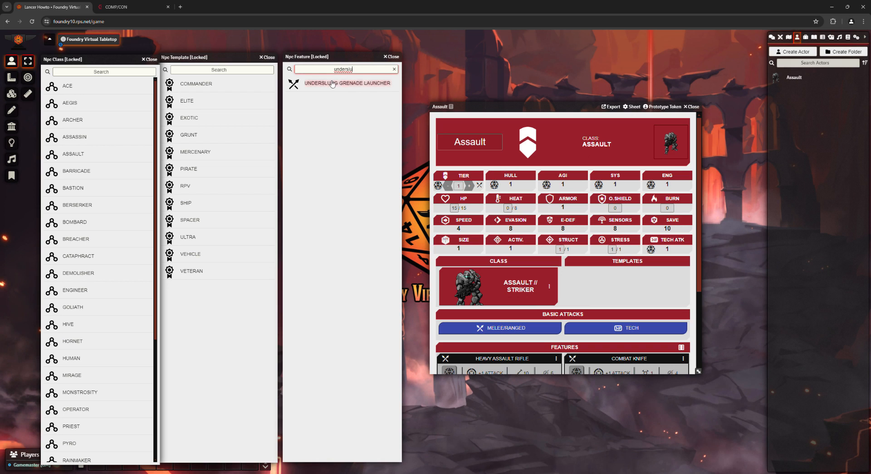
left_click_drag(334, 84, 600, 276)
scroll(603, 279, "down", 3)
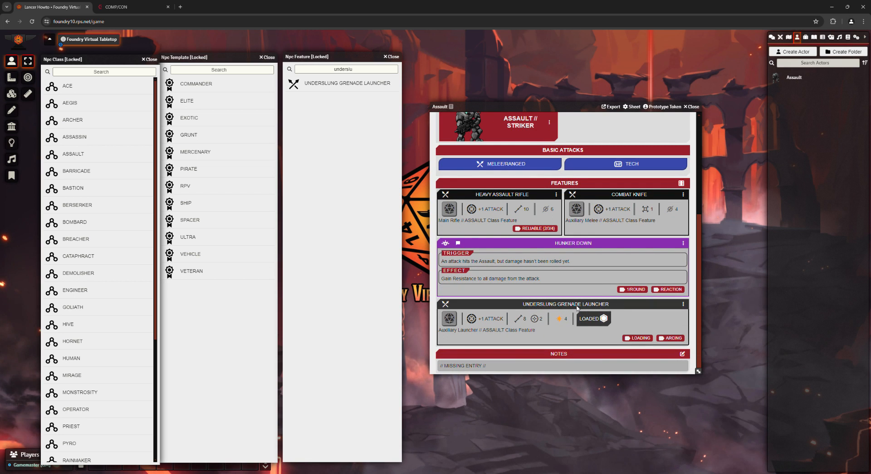
scroll(577, 308, "up", 3)
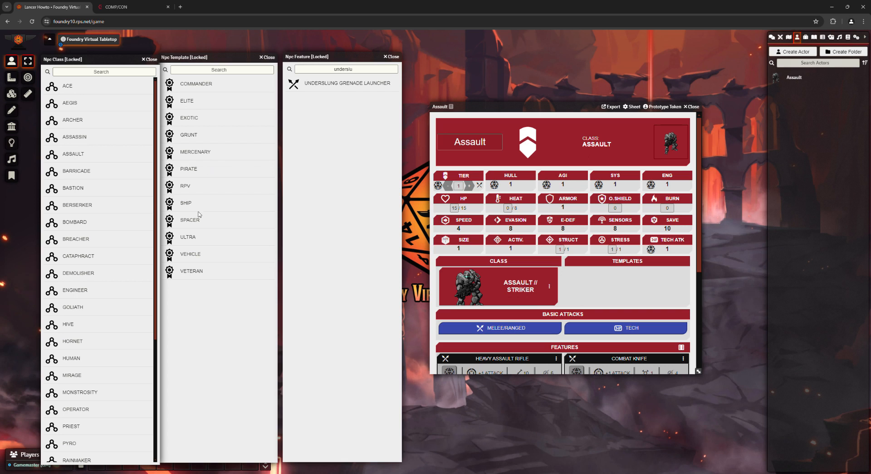
Step: Add the VETERAN template to the Assault actor, and close the three compendium windows and the actor sheet
left_click_drag(192, 274, 596, 283)
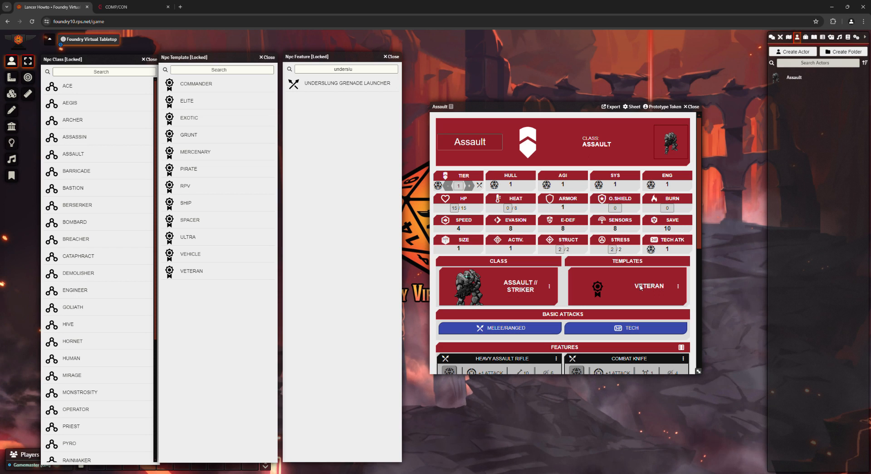
left_click(152, 60)
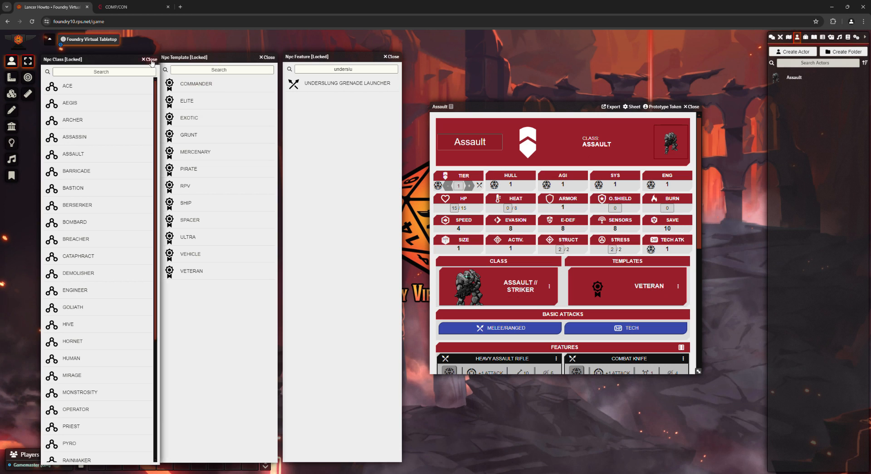
left_click(271, 58)
left_click(392, 57)
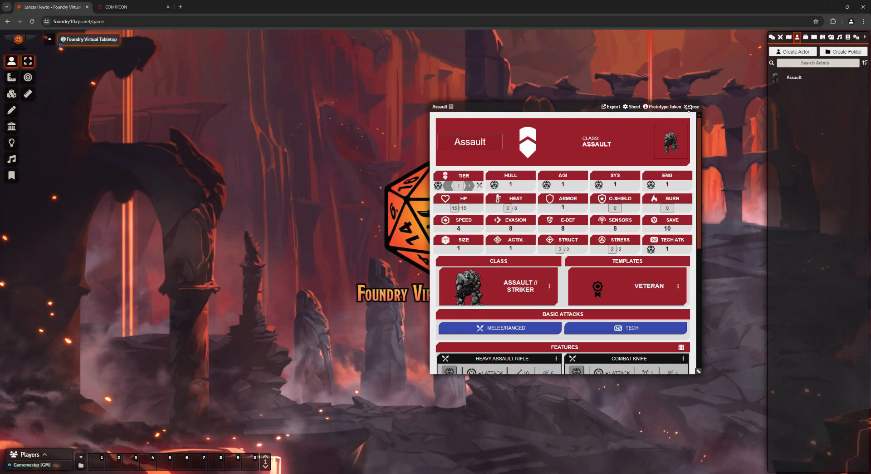
left_click(697, 107)
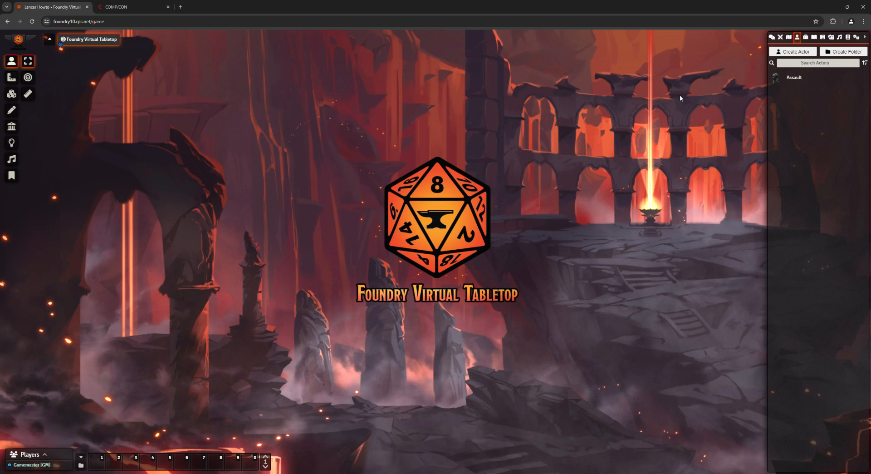
Step: Create an additional user with the Player role in User Management, name it after the player, and save and return to the game
left_click(857, 37)
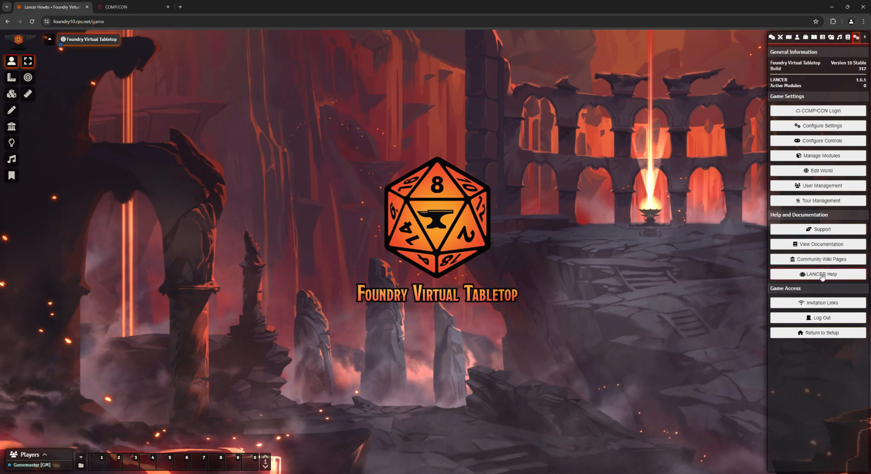
left_click(834, 187)
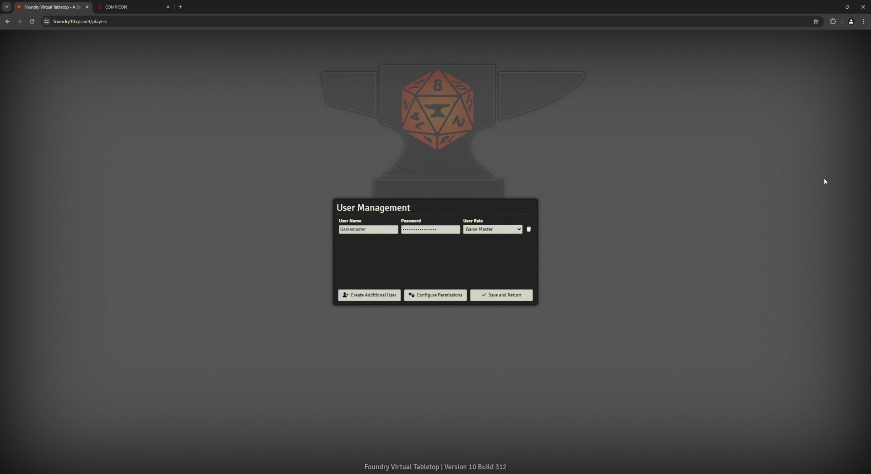
left_click(354, 296)
double_click(365, 241)
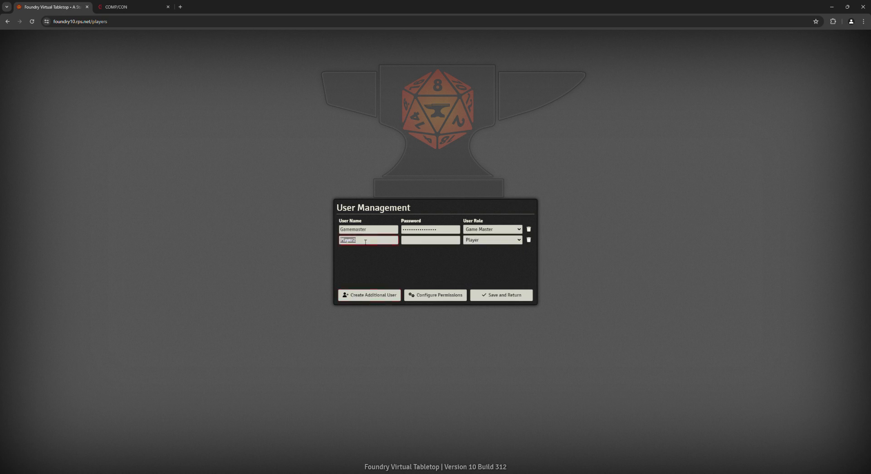
type("Mitch")
left_click(489, 298)
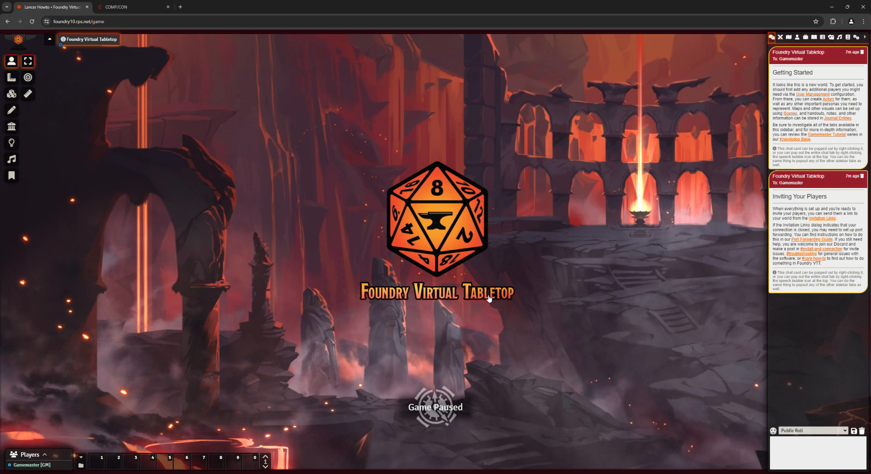
Step: Create an actor folder named after the player, with a bright green folder color and alphabetical sorting
left_click(798, 38)
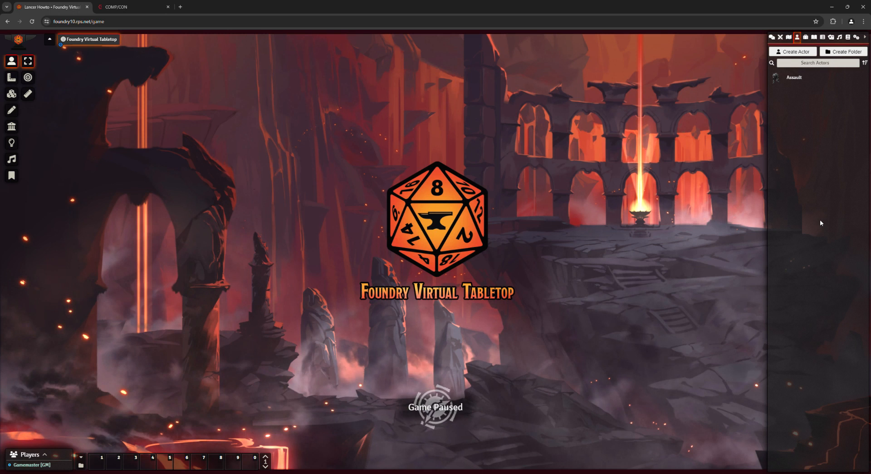
left_click(847, 52)
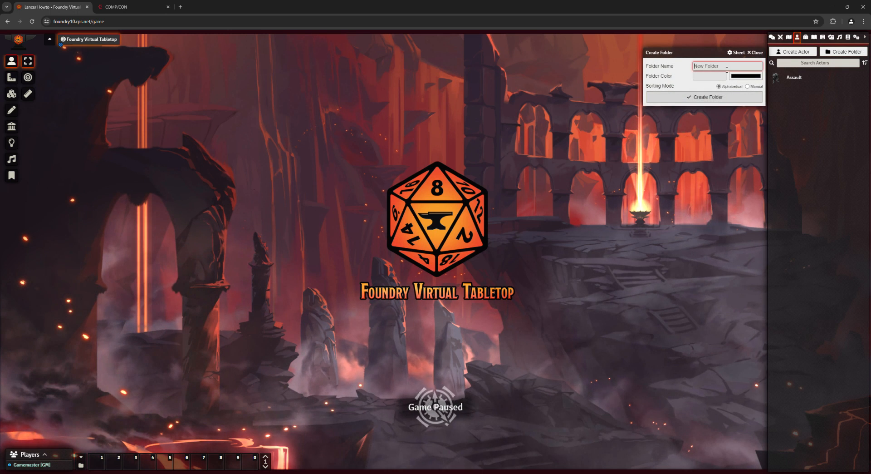
type("Mitch")
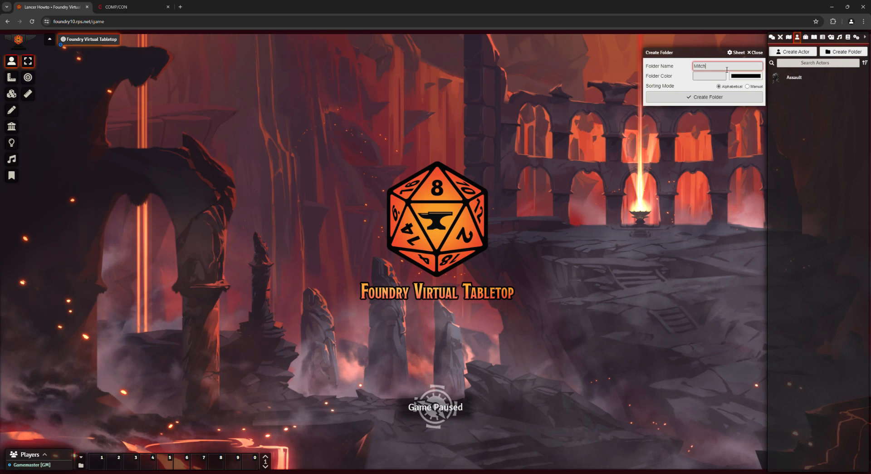
left_click(746, 79)
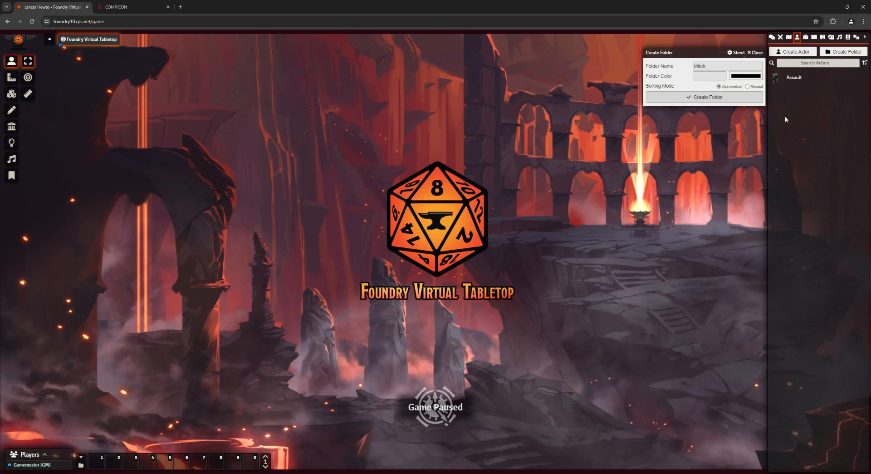
left_click(806, 85)
left_click_drag(806, 85, 816, 77)
left_click(683, 83)
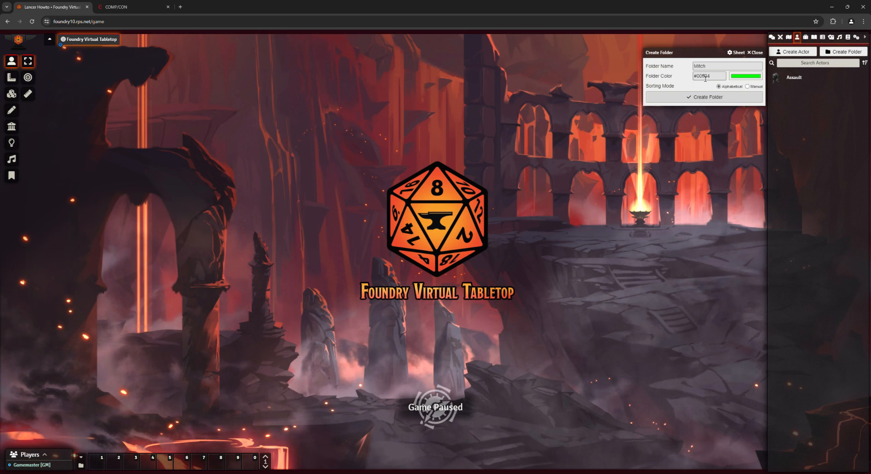
left_click(717, 97)
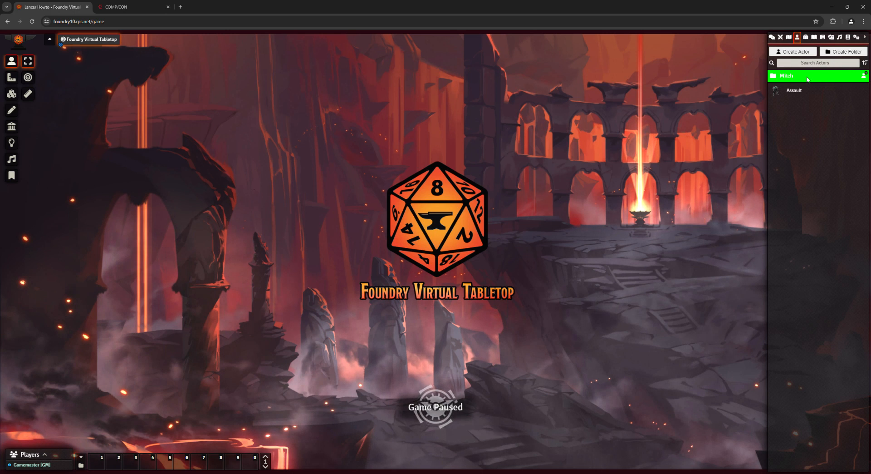
Step: Create a new actor of type pilot in the player's folder, named after the player
left_click(864, 76)
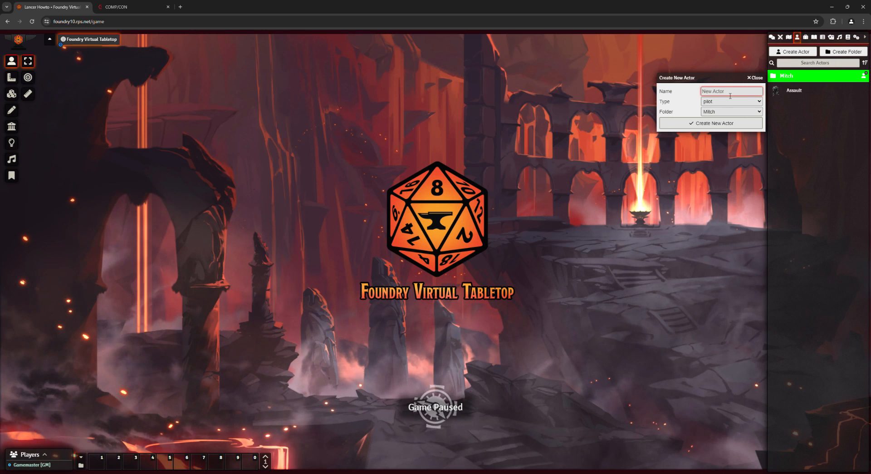
type("Mitch")
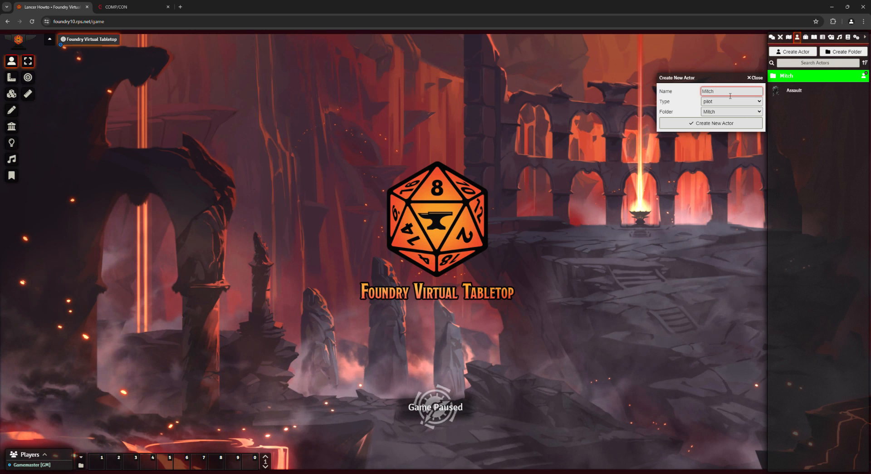
left_click(736, 126)
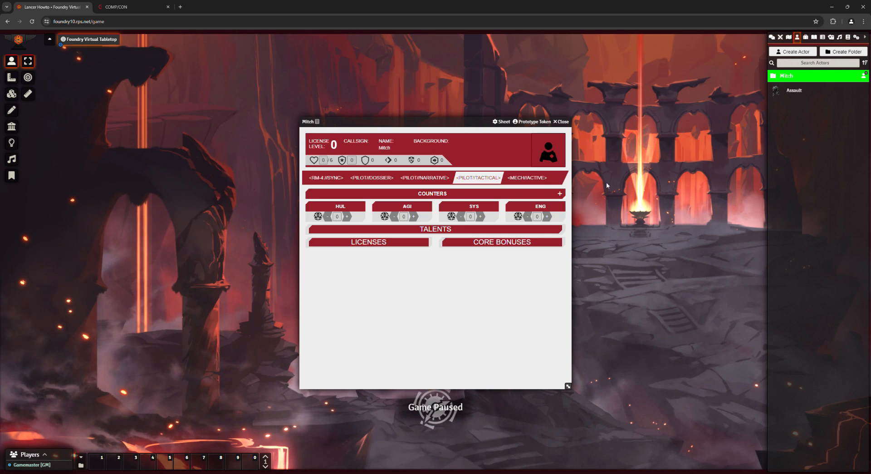
Step: Show the pilot sheet's sync options, switch to COMP/CON, and copy the Blackjack pilot's share code
left_click(328, 178)
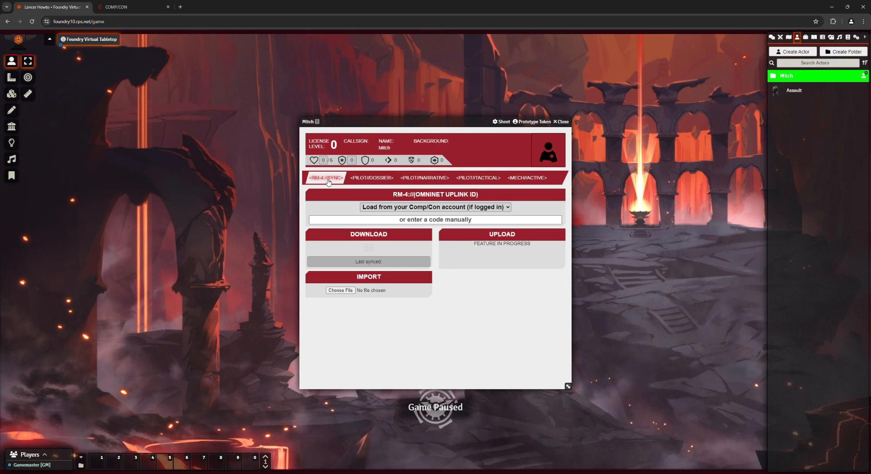
left_click(141, 5)
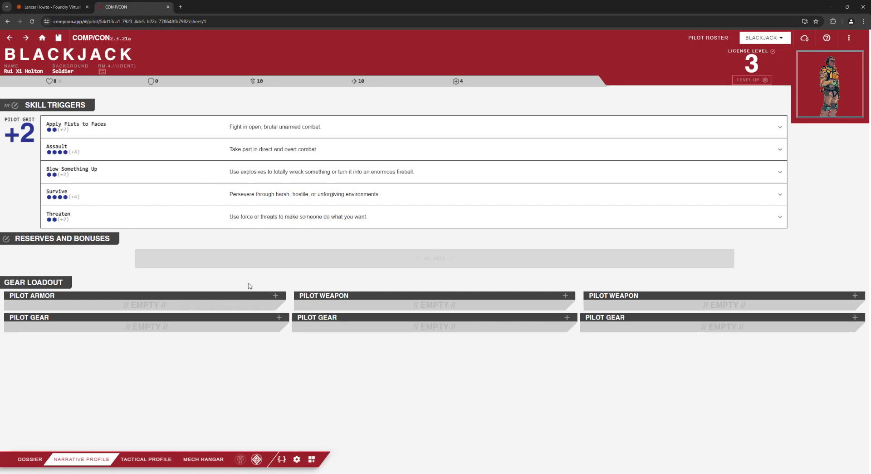
left_click(282, 459)
left_click(503, 251)
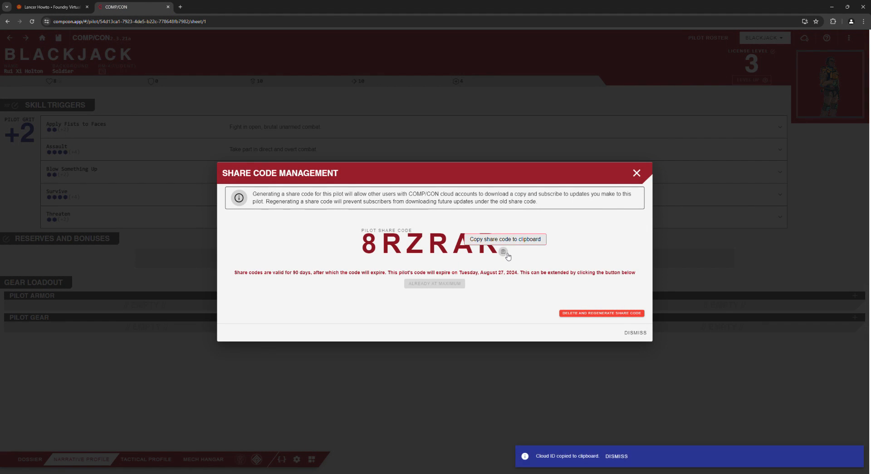
Step: Switch back to Foundry, paste the share code into the pilot's manual code field, and download the pilot data
left_click(55, 8)
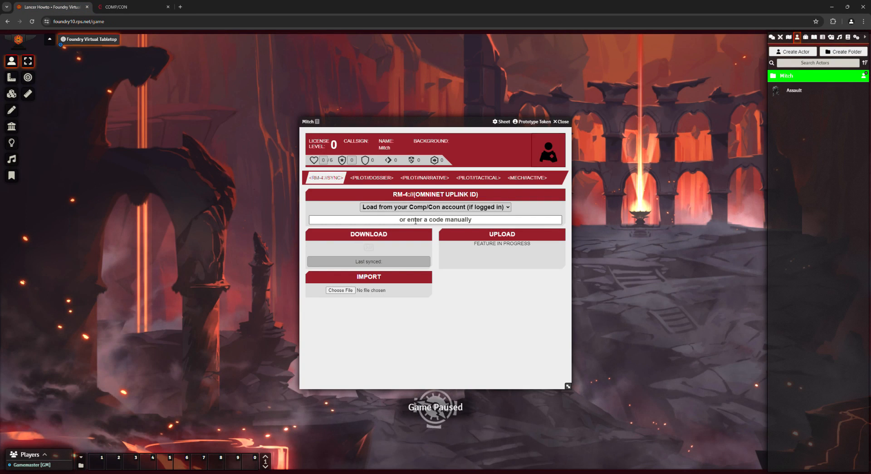
left_click(416, 221)
key("ctrl+v")
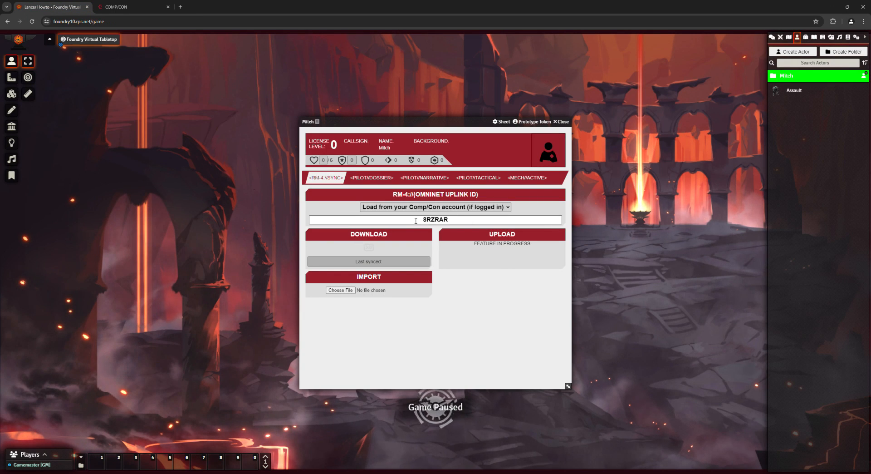
left_click(448, 298)
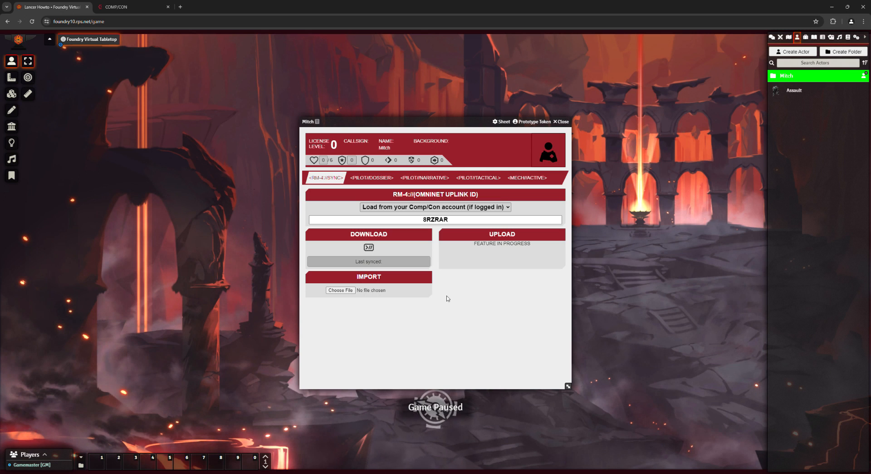
left_click(369, 248)
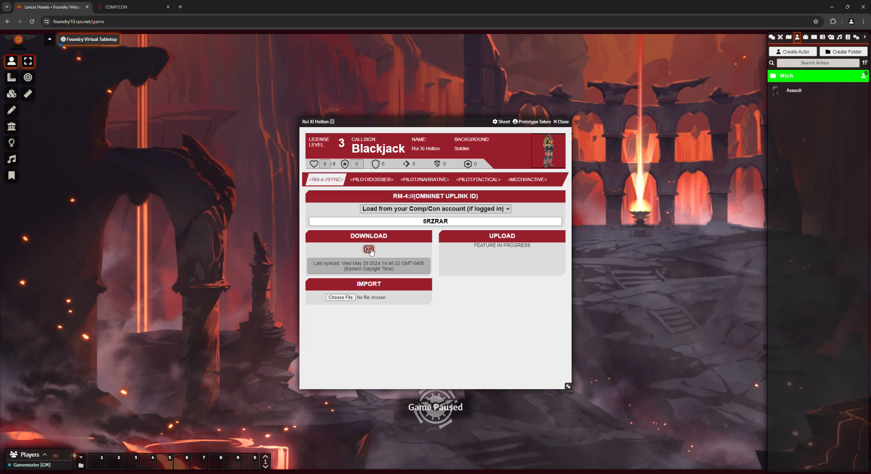
Step: Review the Hour of the Wolf mech sheet from the player's folder, and close the mech and pilot sheets
left_click(790, 78)
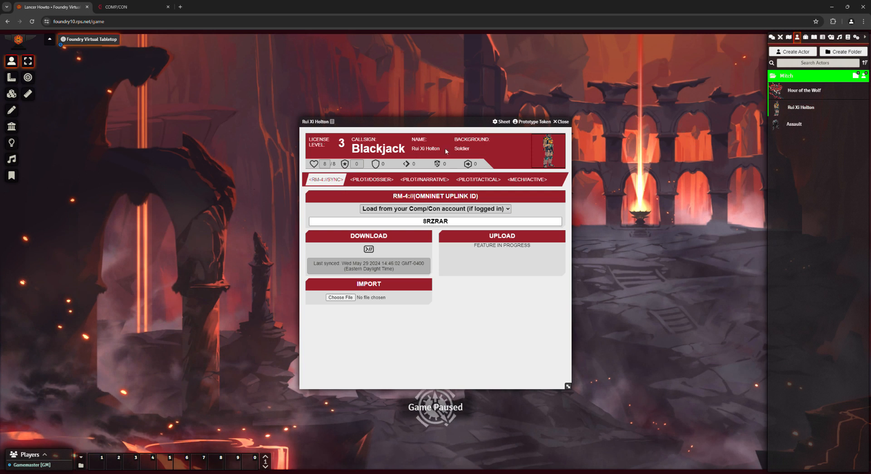
left_click(801, 92)
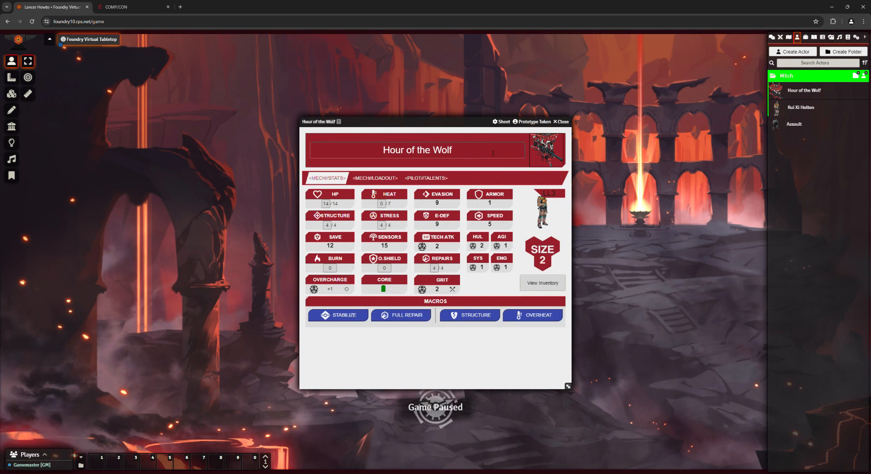
left_click(561, 122)
left_click(561, 122)
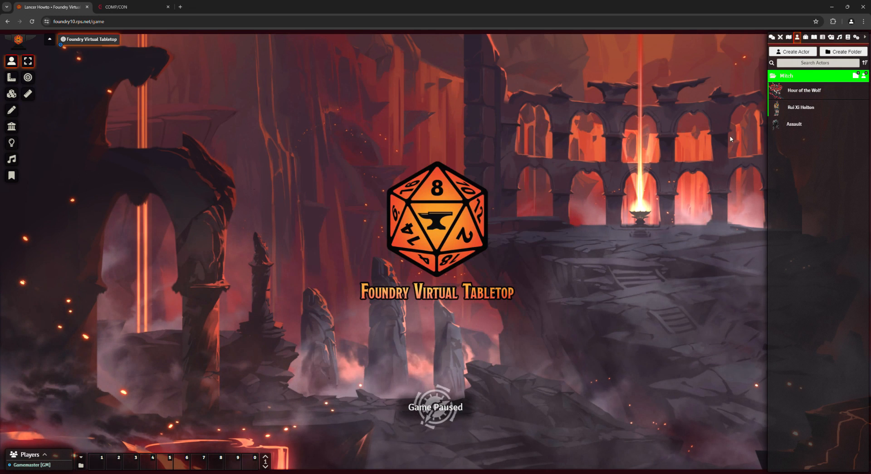
Step: Configure the player folder's ownership so that the player is Owner of its documents, and save the changes
right_click(791, 82)
left_click(805, 100)
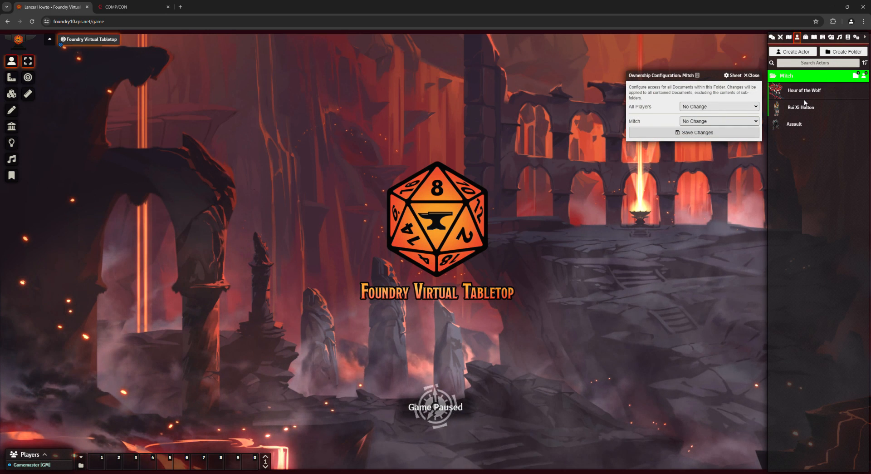
left_click(705, 121)
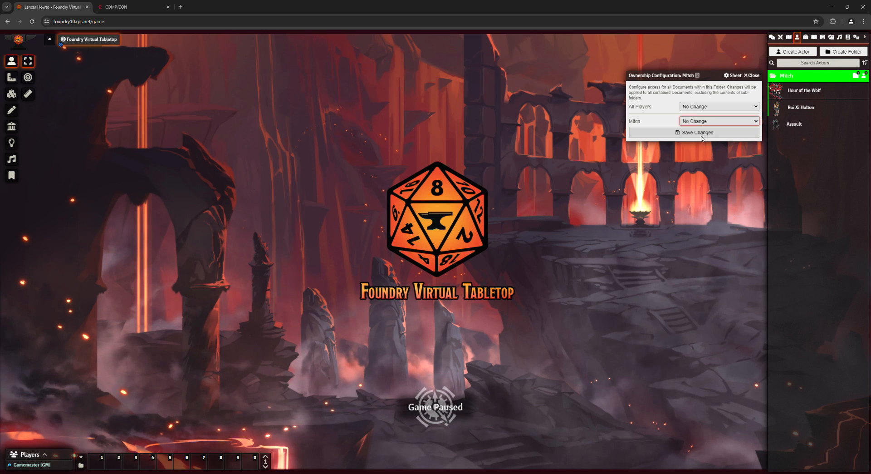
left_click(695, 159)
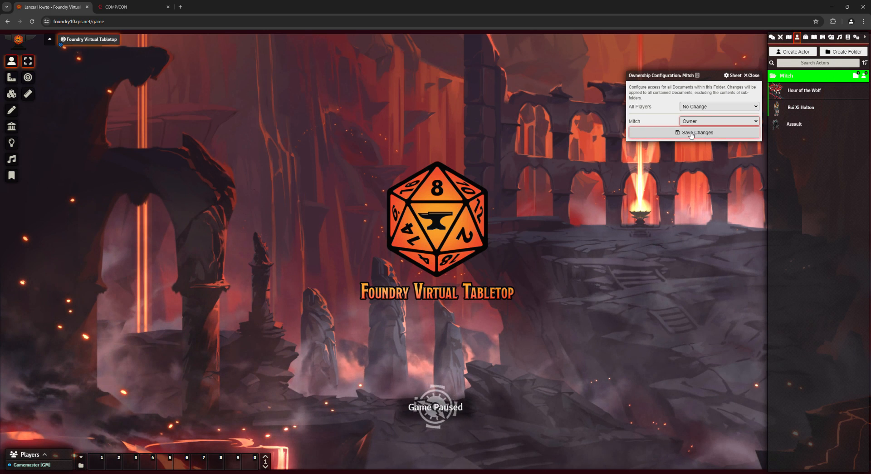
left_click(692, 133)
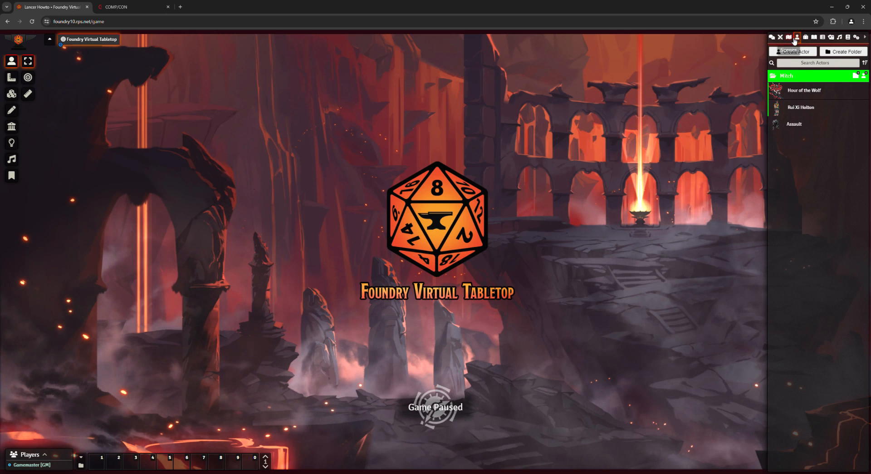
Step: Create a new scene named Battlefield
left_click(792, 39)
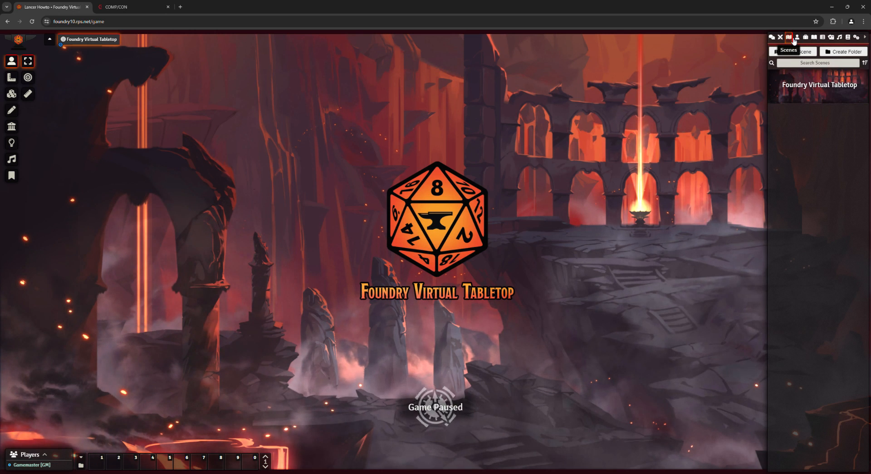
left_click(776, 53)
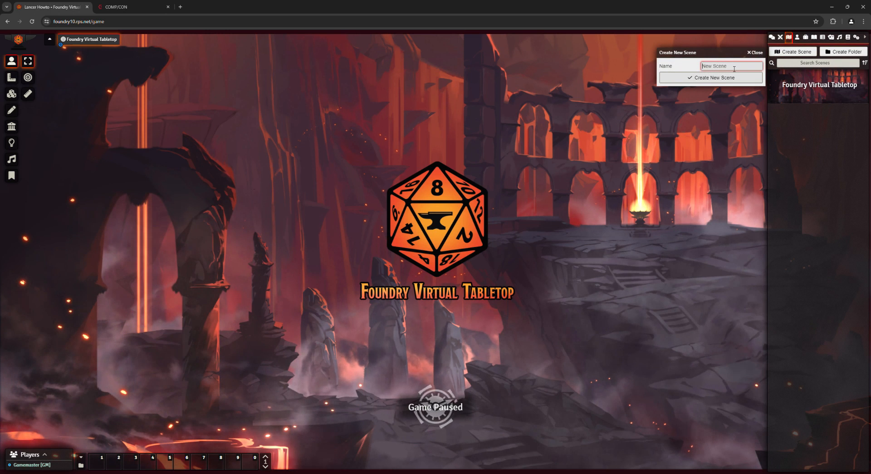
type("Battlefield")
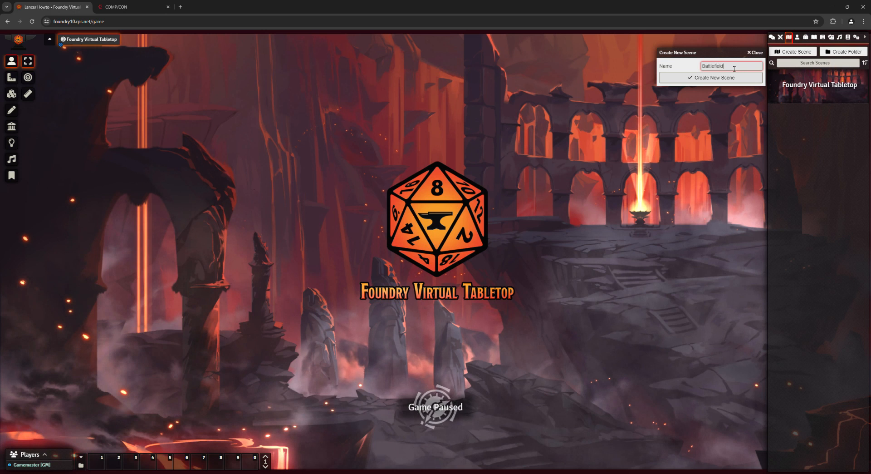
left_click(718, 79)
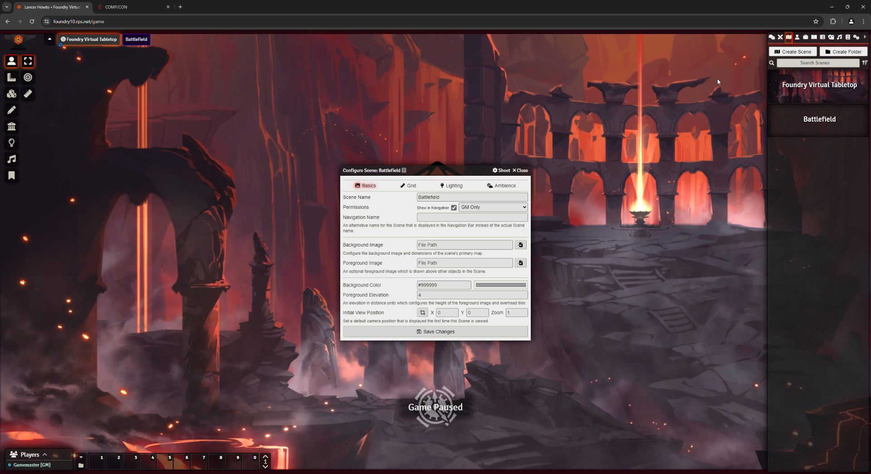
Step: Upload desert_mineentrance_blank1.webp to the user data and use it as the Battlefield scene's background image
left_click(522, 245)
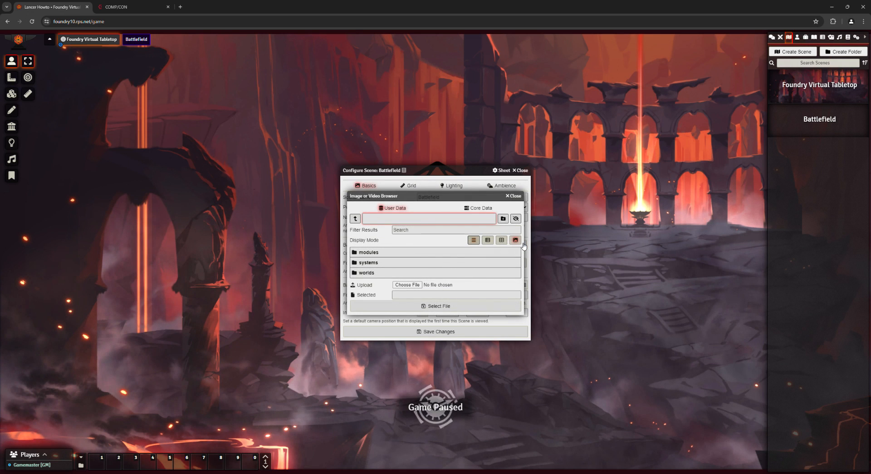
left_click(407, 286)
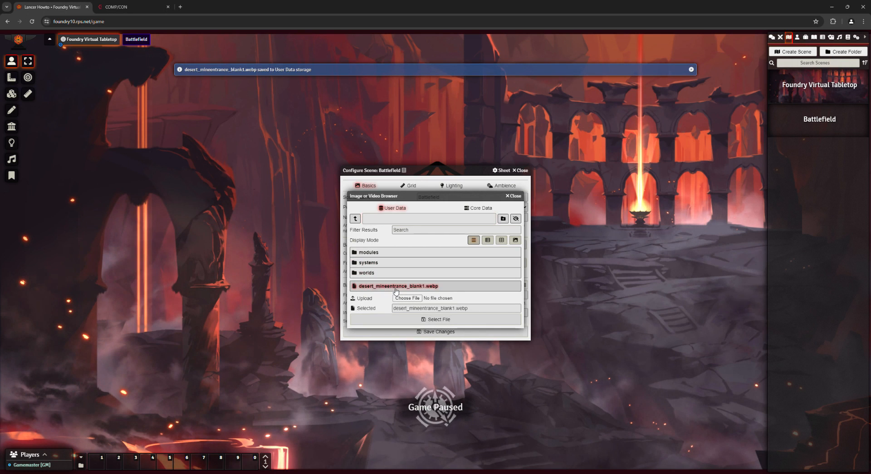
left_click(423, 319)
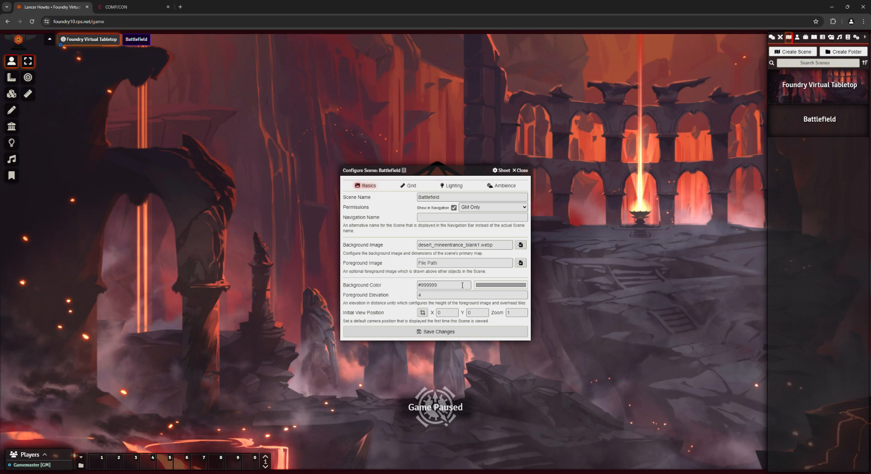
Step: Set the Battlefield scene's grid color to the bright yellow-green #bbff00
left_click(409, 185)
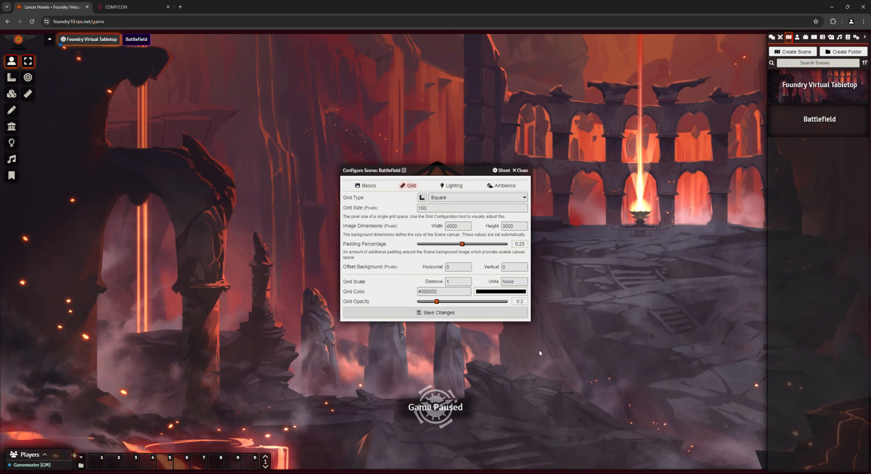
left_click_drag(532, 334, 560, 289)
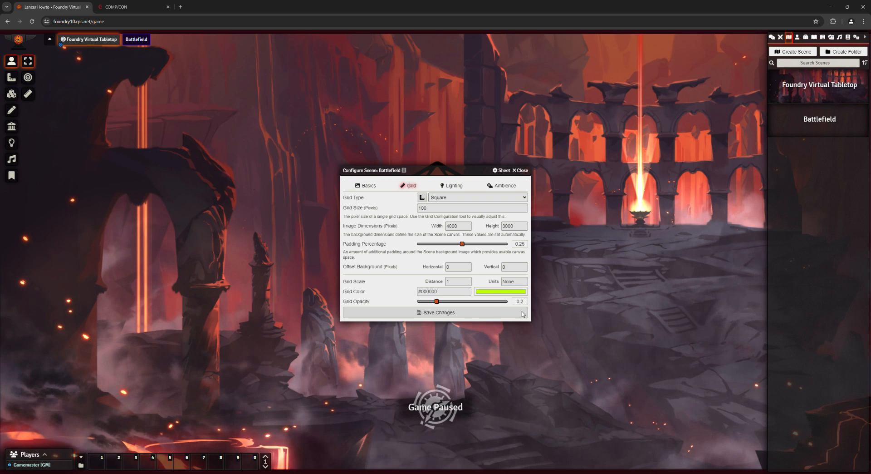
left_click(399, 290)
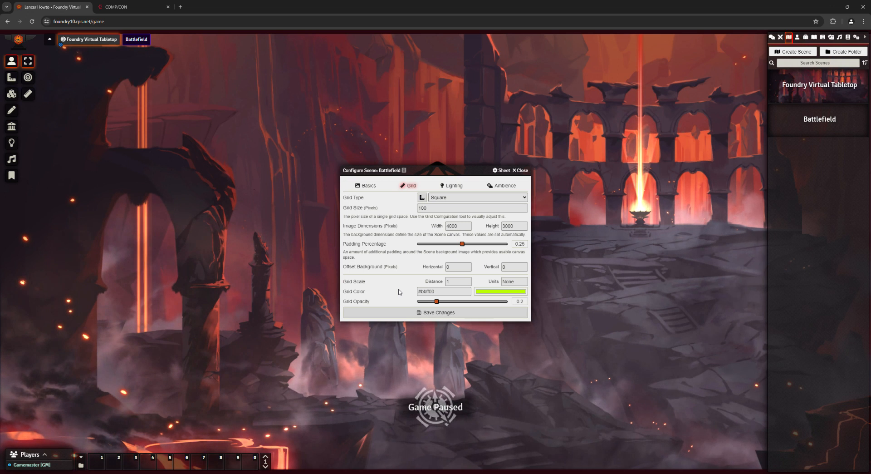
Step: Disable token vision and fog exploration for the scene, then save the configuration and accept the scene dimension change
left_click(454, 185)
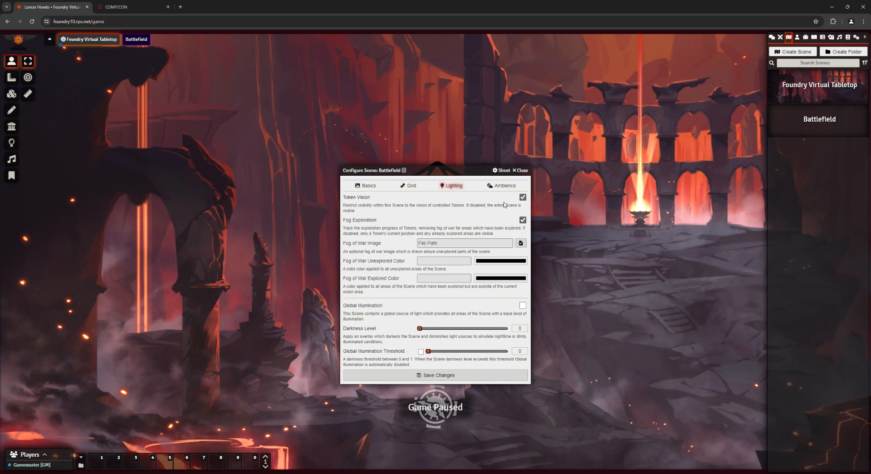
left_click(523, 197)
left_click(523, 220)
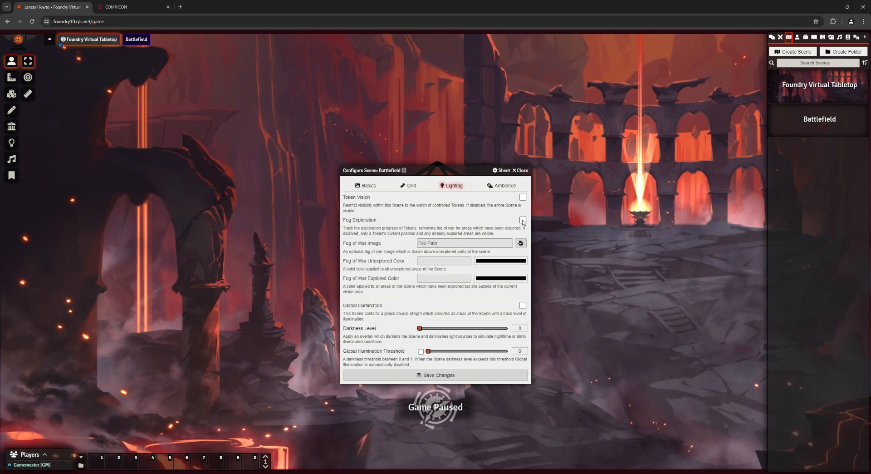
left_click(437, 375)
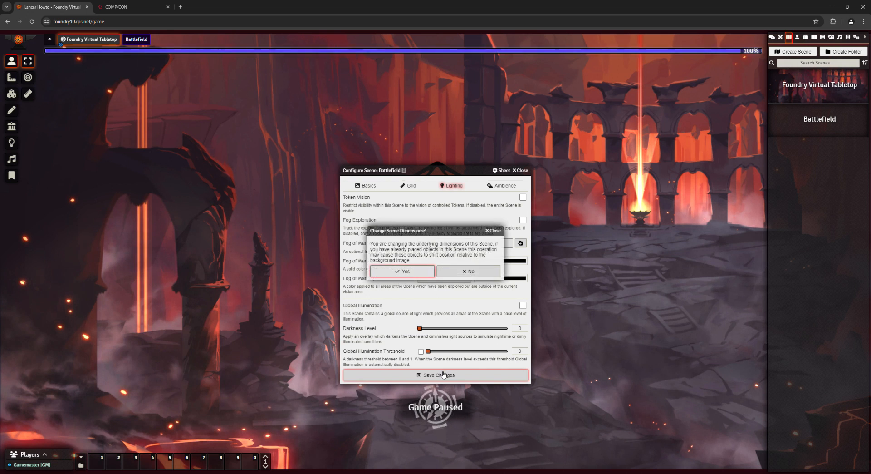
left_click(403, 271)
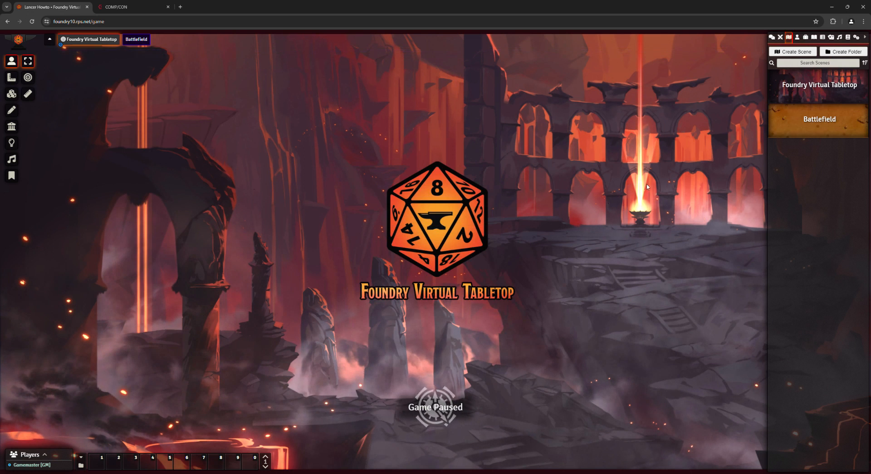
Step: View the Battlefield scene and draw a rectangle about 950 by 610 pixels in front of the mine entrance
right_click(799, 126)
left_click(794, 143)
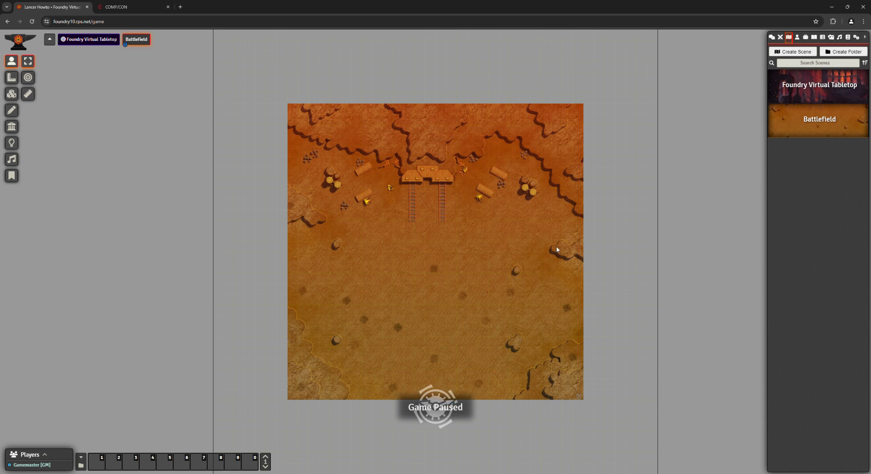
left_click(12, 110)
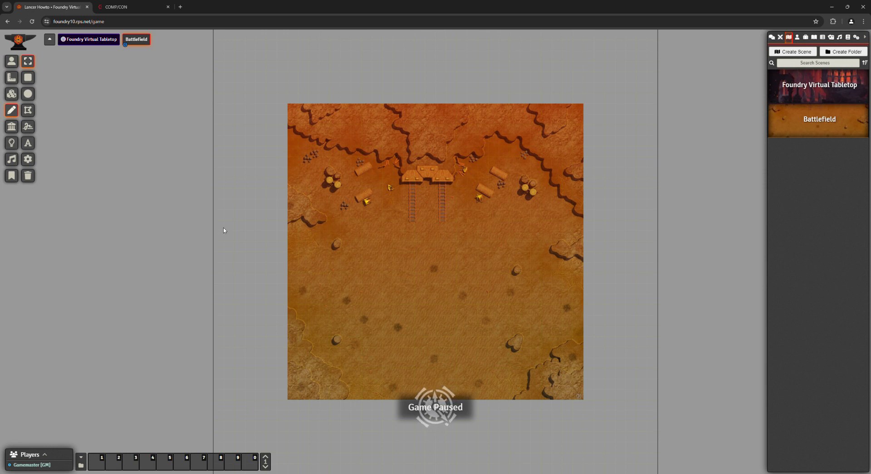
left_click(27, 77)
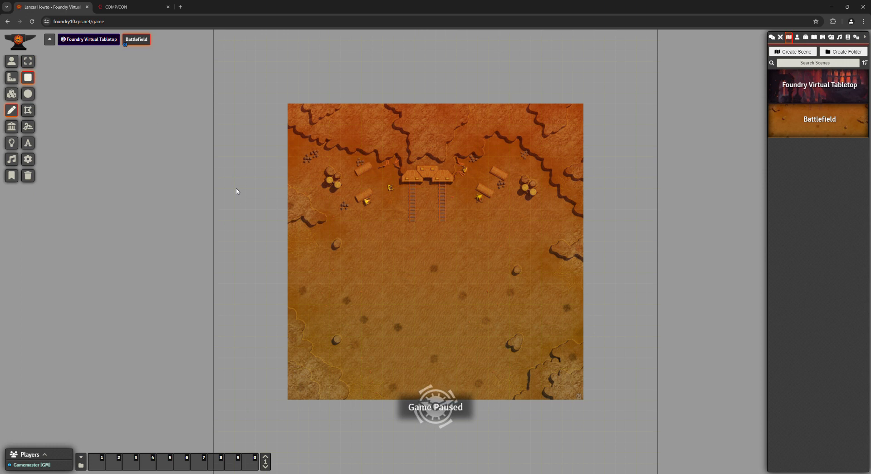
left_click_drag(381, 172, 481, 236)
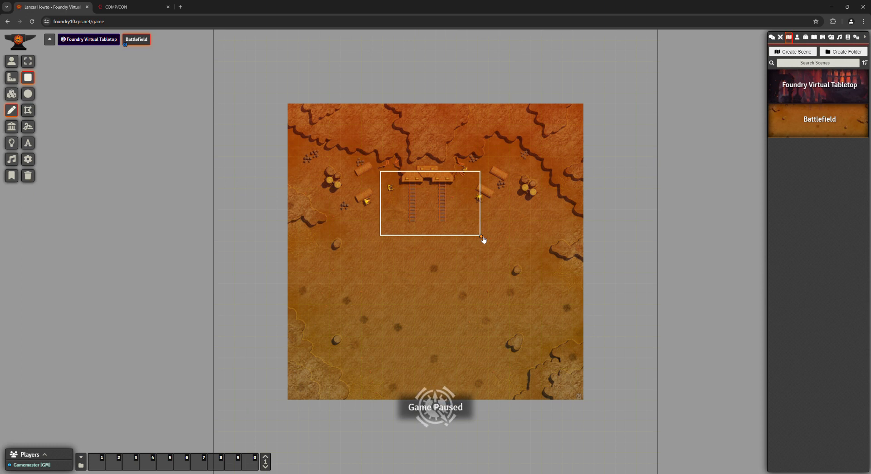
Step: Open the rectangle's drawing settings and set its stroke color to #ff0000 with a line opacity of 0.2
double_click(483, 238)
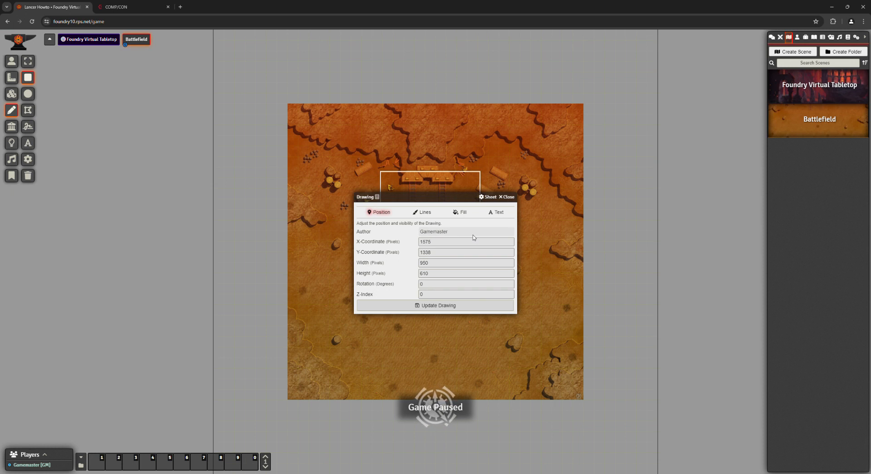
left_click(419, 216)
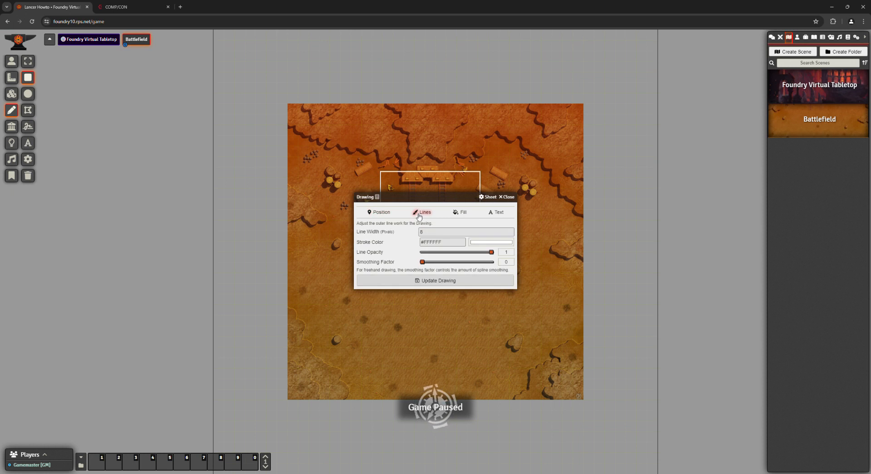
double_click(444, 244)
type("#ff0")
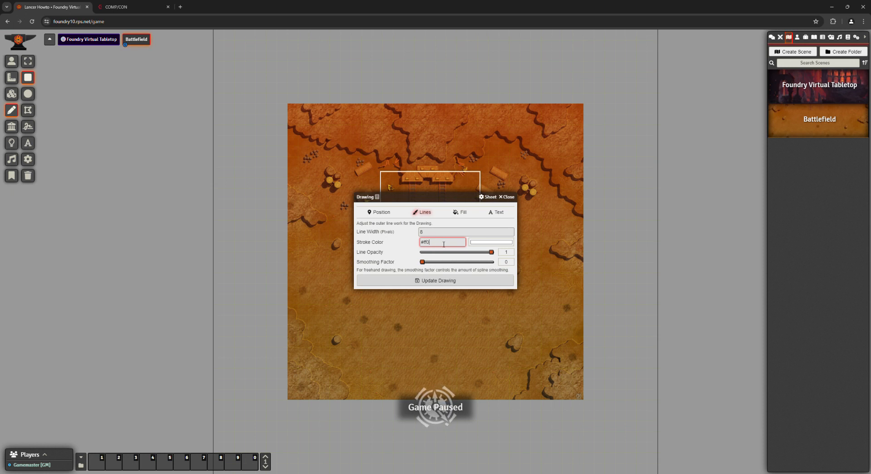
type("000")
left_click(413, 256)
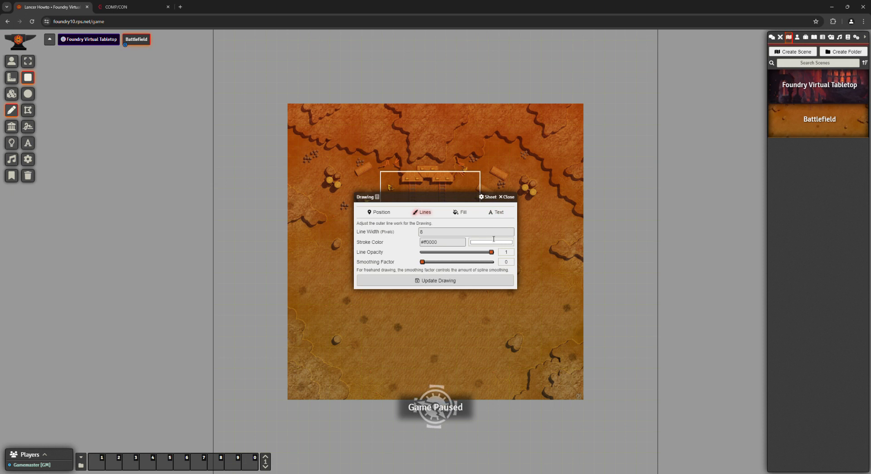
left_click(563, 246)
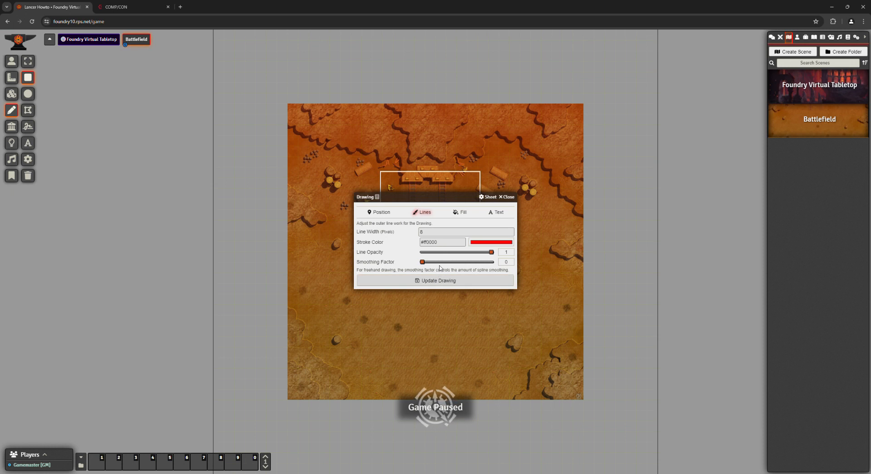
mouse_move(492, 252)
left_mouse_down()
mouse_move(428, 257)
mouse_move(436, 257)
left_mouse_up()
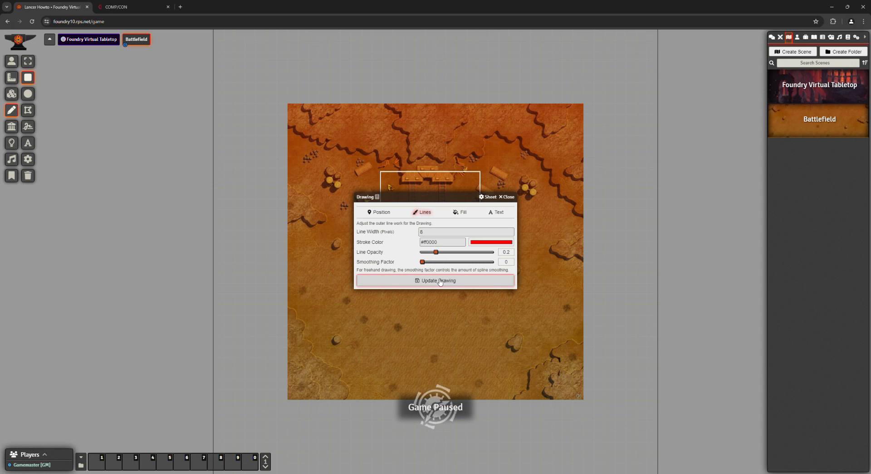
Step: Give the rectangle a Solid fill in #ff0000 with a fill opacity of 0.1
left_click(461, 213)
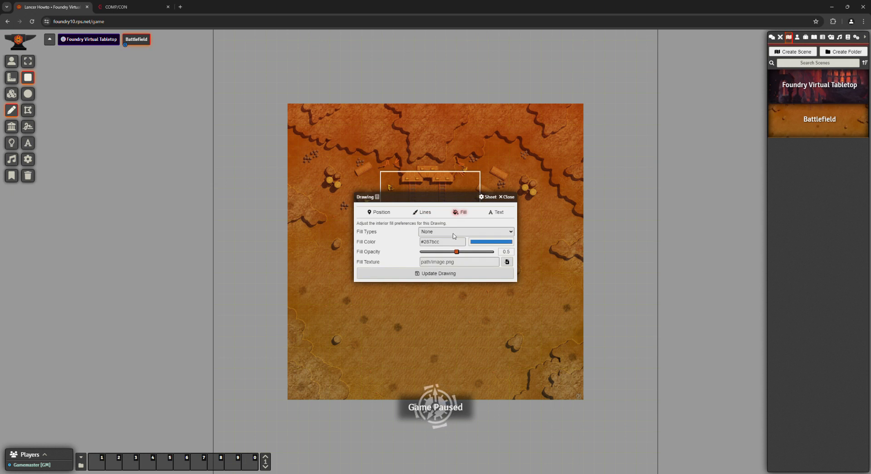
left_click(447, 241)
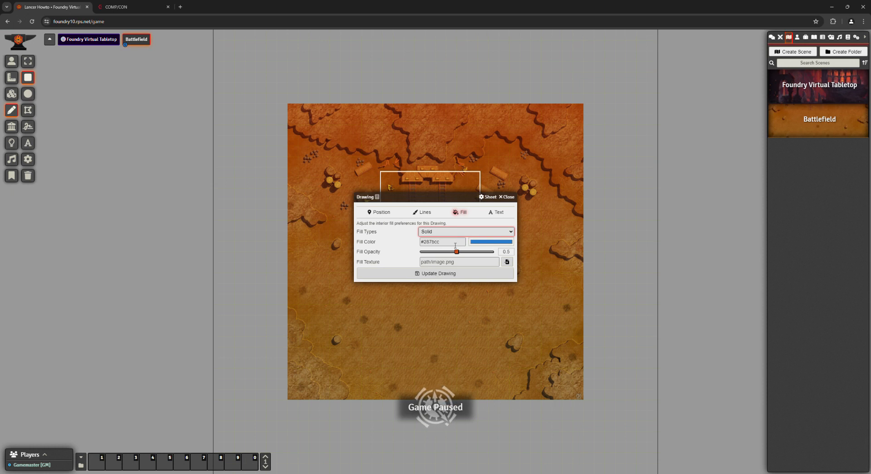
left_click(542, 301)
left_click(398, 255)
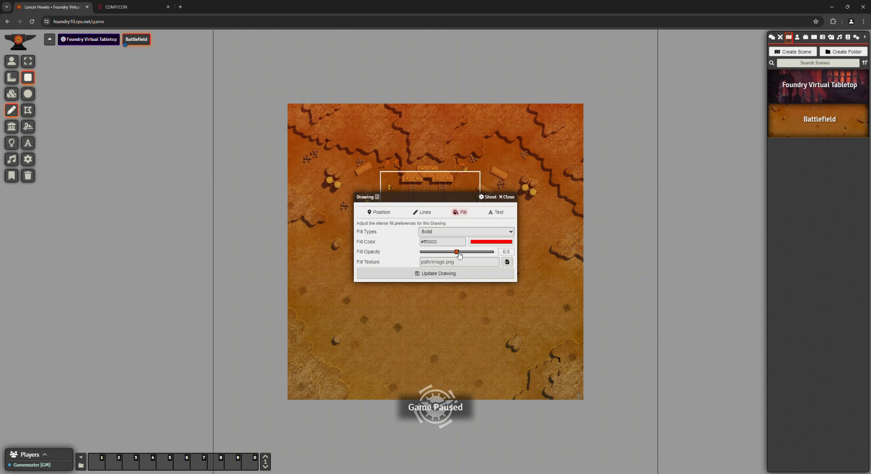
left_click_drag(459, 255, 431, 255)
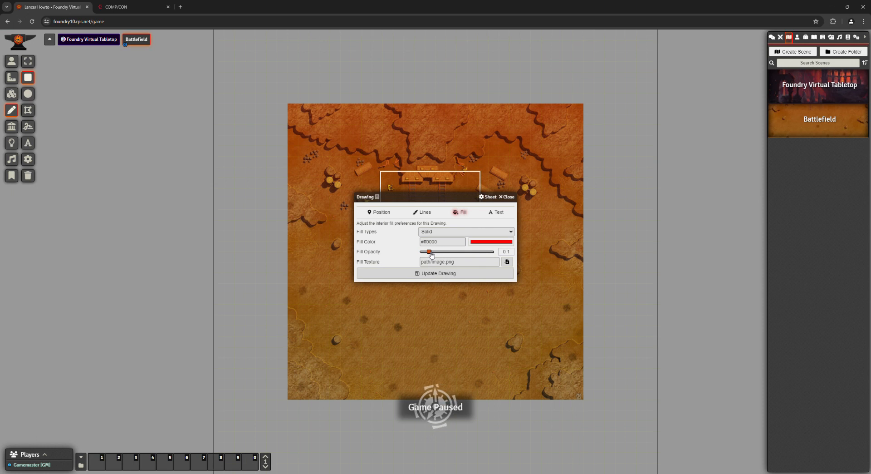
Step: Label the rectangle "Enemy Ingress/Deploy Zone" in text color #ff0000 and update the drawing
left_click(496, 212)
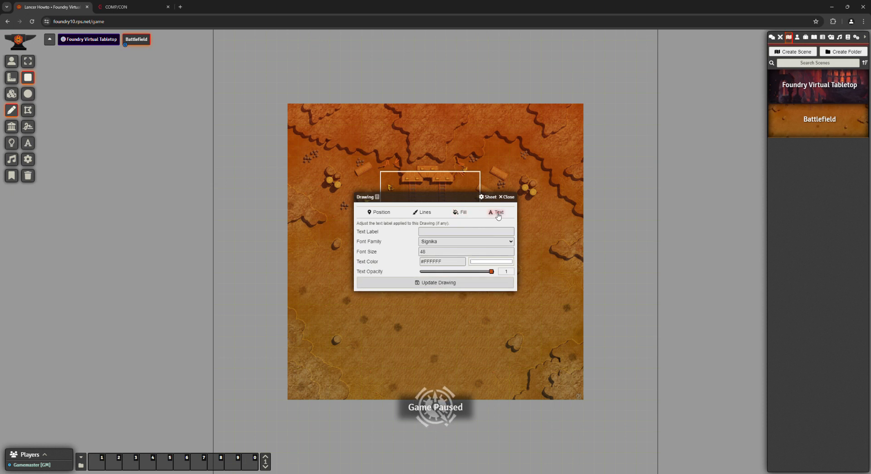
left_click(434, 233)
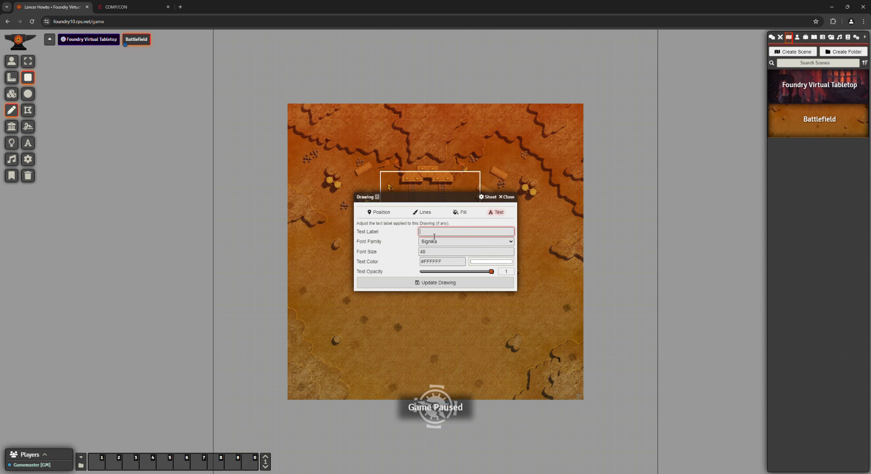
type("Enemy I")
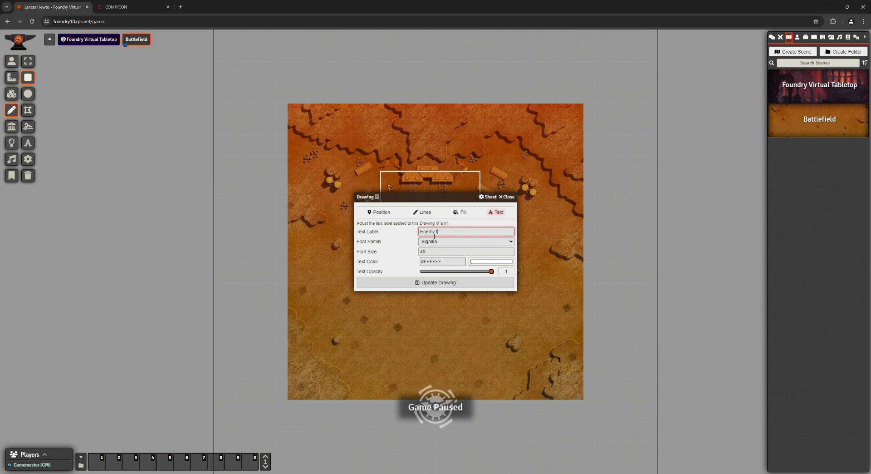
type("nm")
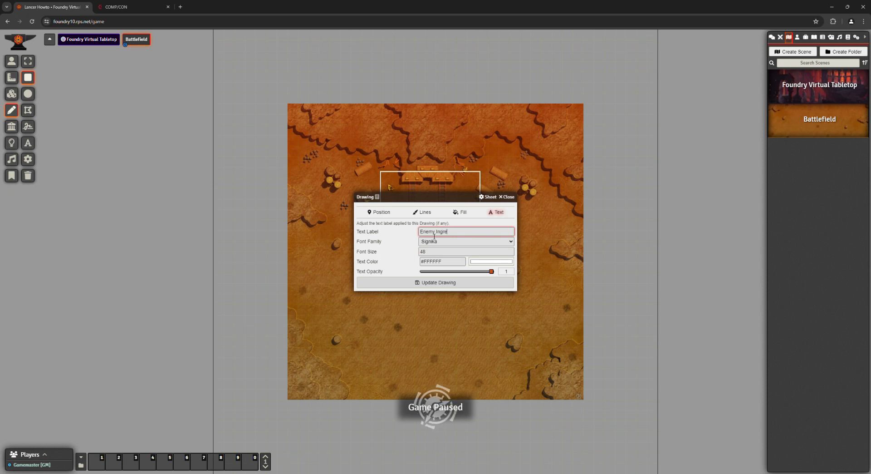
type("ress/Deploy Zone")
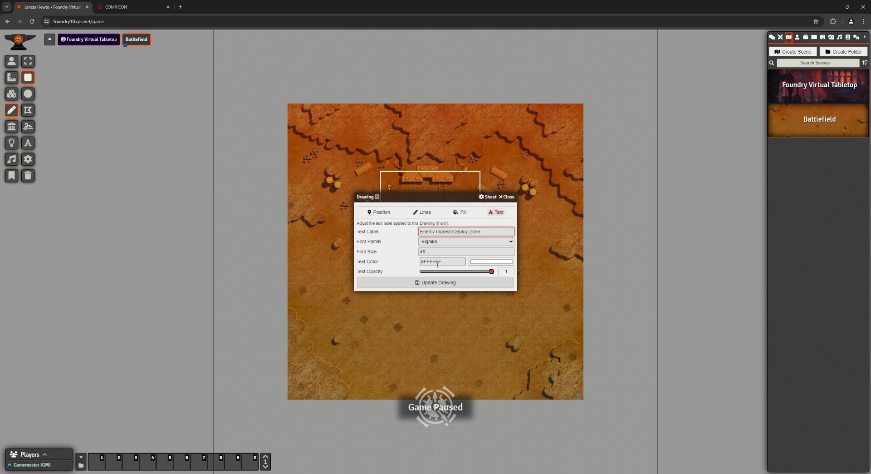
left_click(472, 264)
left_click_drag(545, 280, 551, 259)
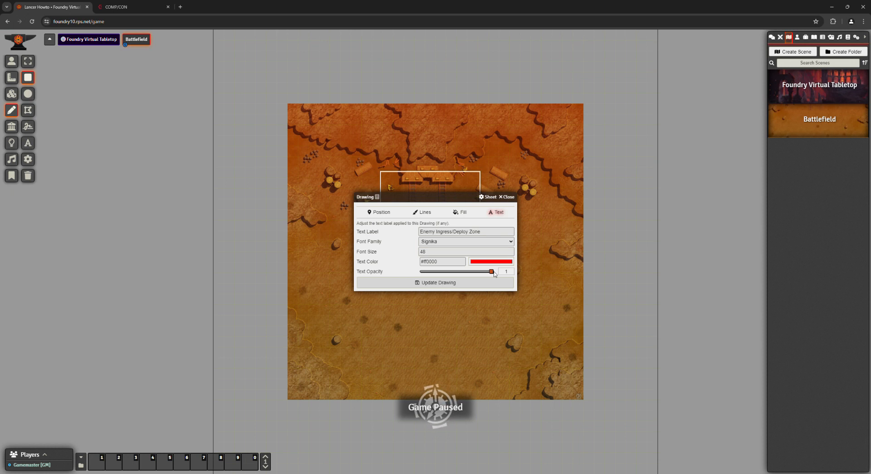
left_click(455, 283)
scroll(492, 254, "up", 2)
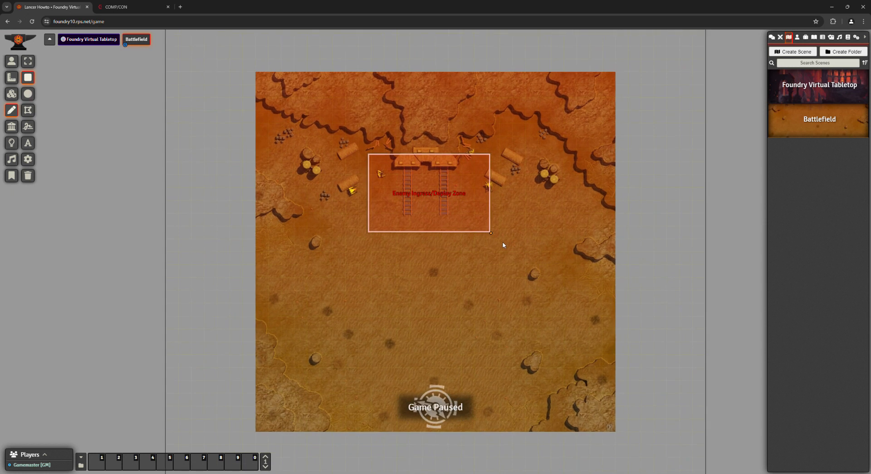
Step: Move the enemy deploy zone to the map's upper edge, resize it to about 2800 by 300 pixels across the full width, and unpause the game
scroll(503, 245, "up", 3)
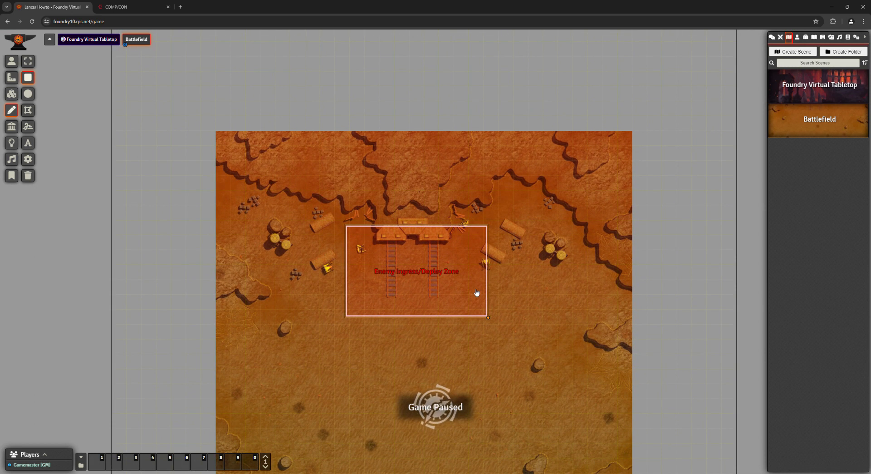
left_click_drag(469, 288, 349, 197)
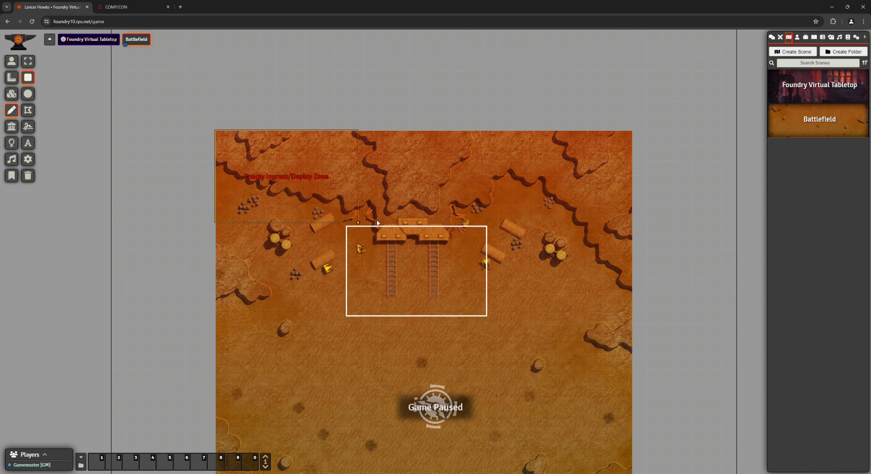
left_click_drag(359, 224, 634, 178)
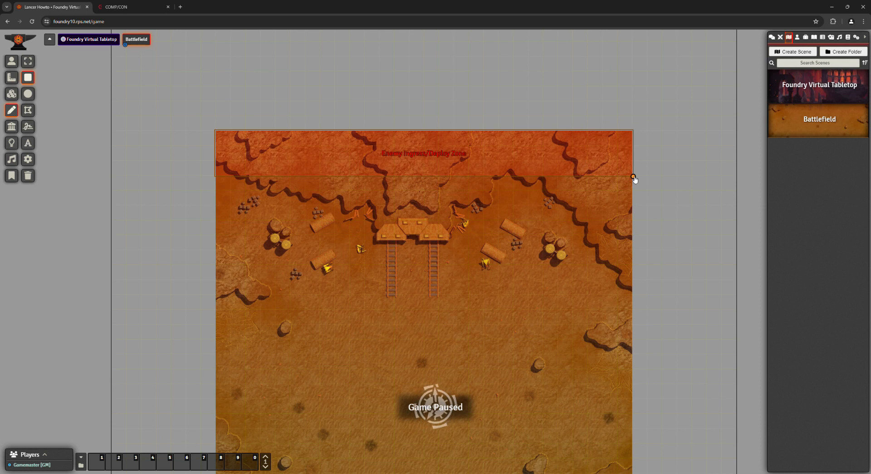
key("space")
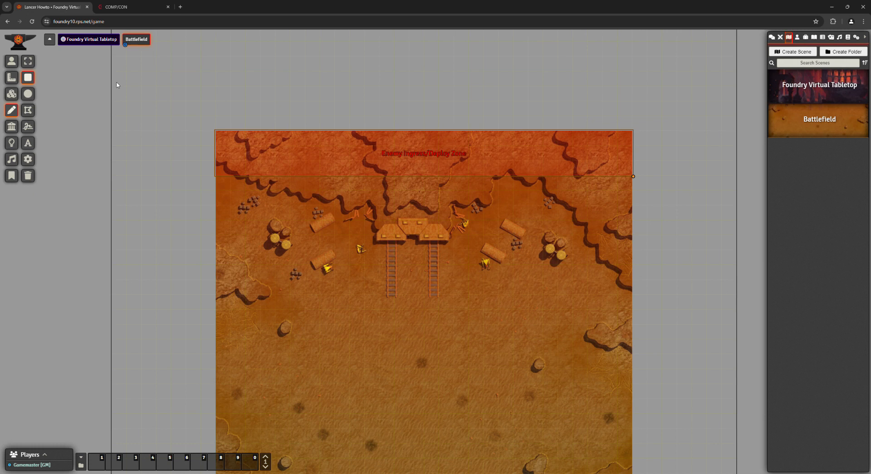
Step: Duplicate the enemy deploy zone drawing and place the copy below the mine entrance
left_click(30, 60)
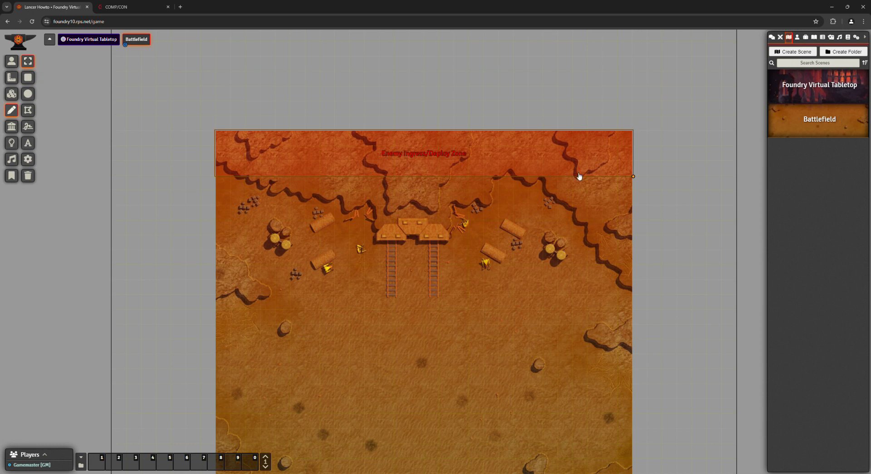
left_click_drag(174, 106, 654, 212)
key("ctrl+c")
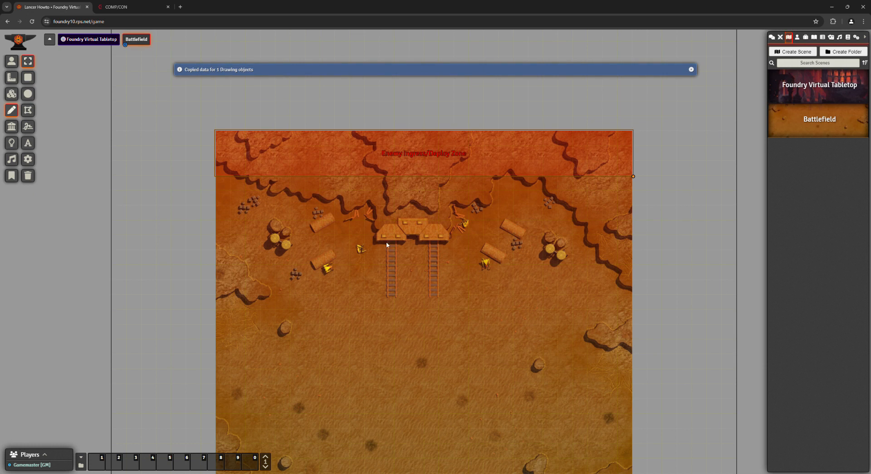
key("ctrl+v")
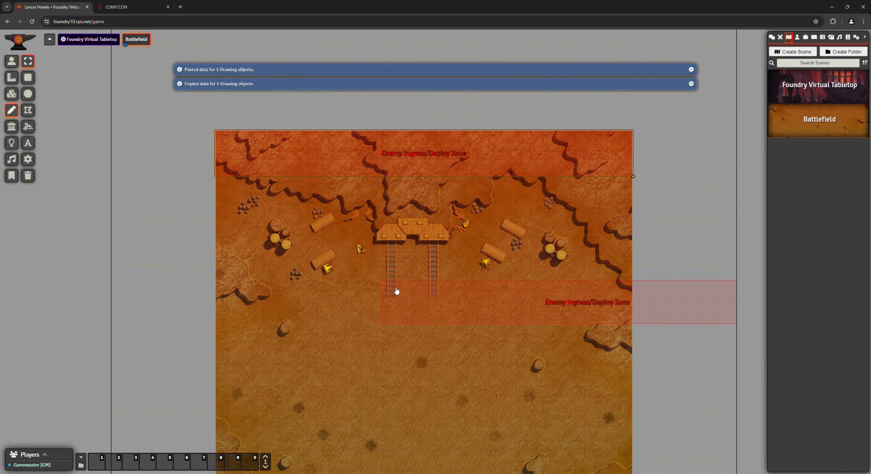
Step: Set the duplicated zone's stroke color to #00ff00 and its fill color to green
double_click(726, 327)
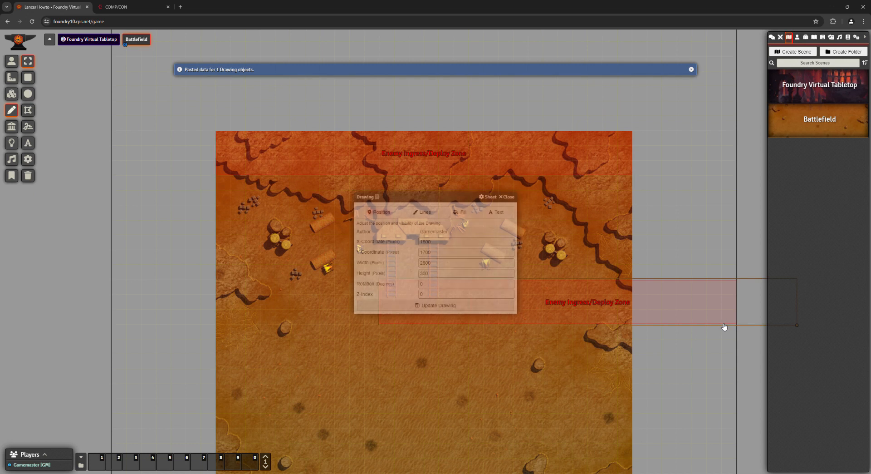
left_click(421, 214)
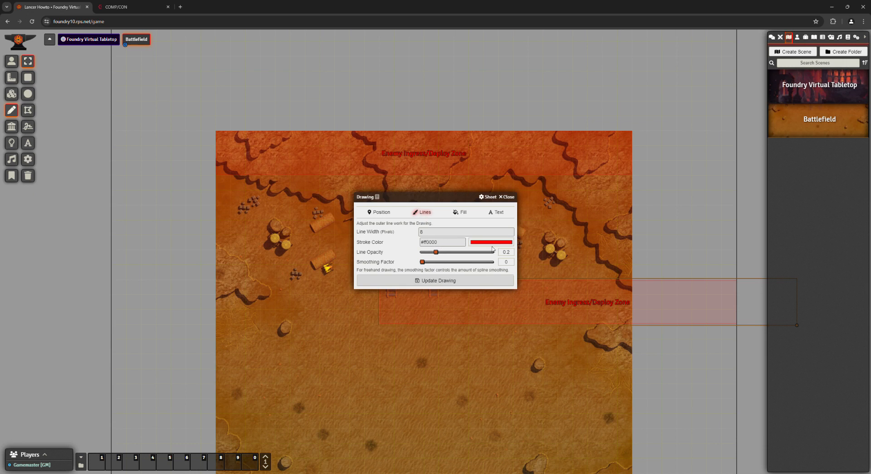
left_click(529, 303)
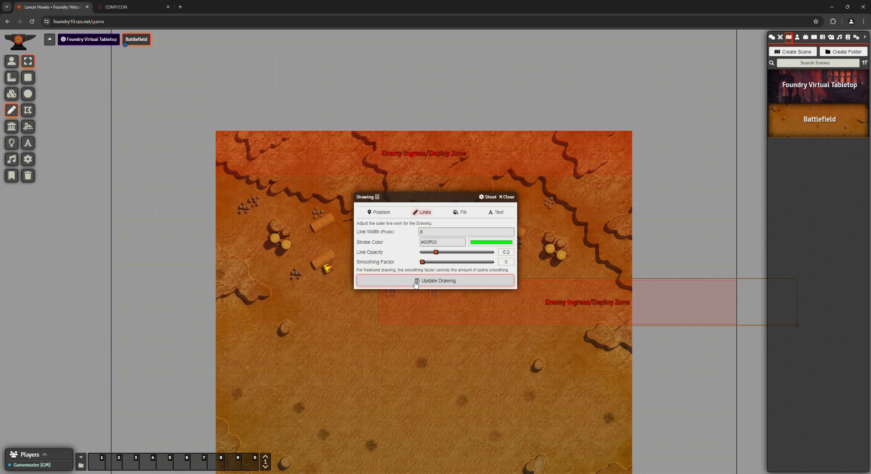
left_click(460, 212)
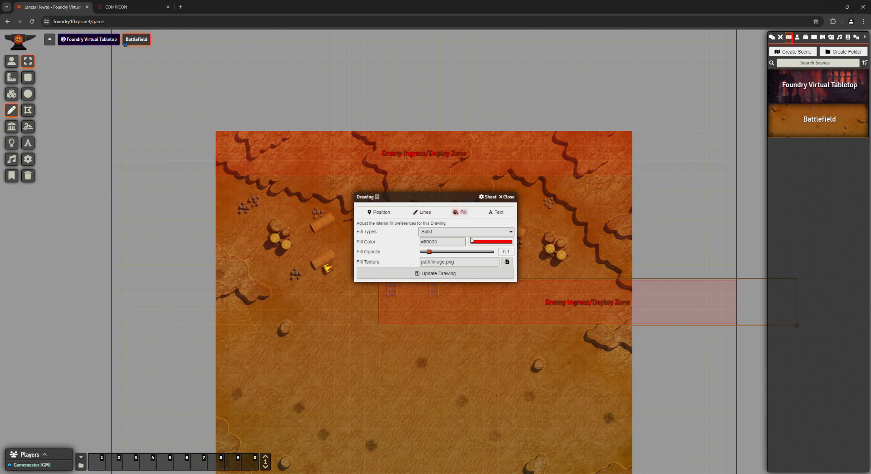
left_click(529, 301)
Step: Relabel the duplicated zone "Player Deploy Zone" with green text and update the drawing
left_click(506, 216)
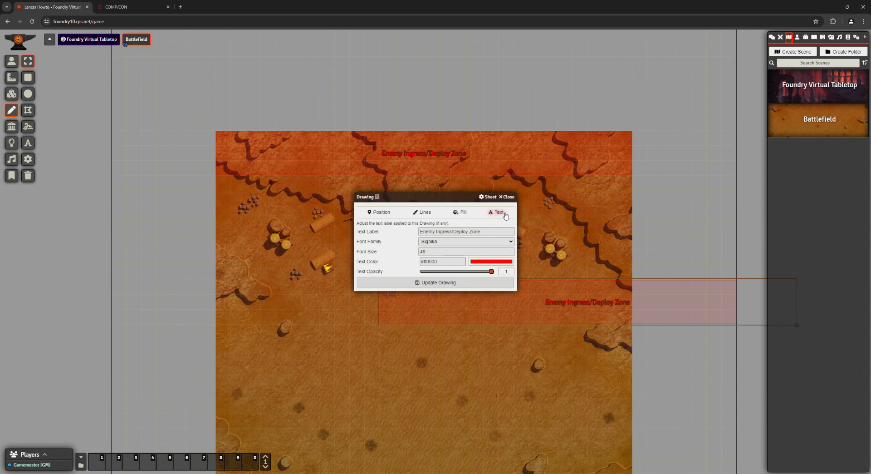
triple_click(429, 233)
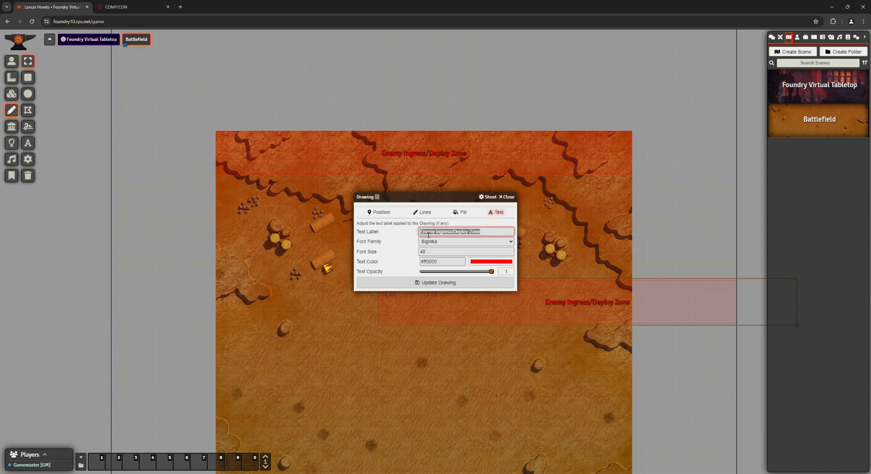
type("Player Depl")
left_click(452, 263)
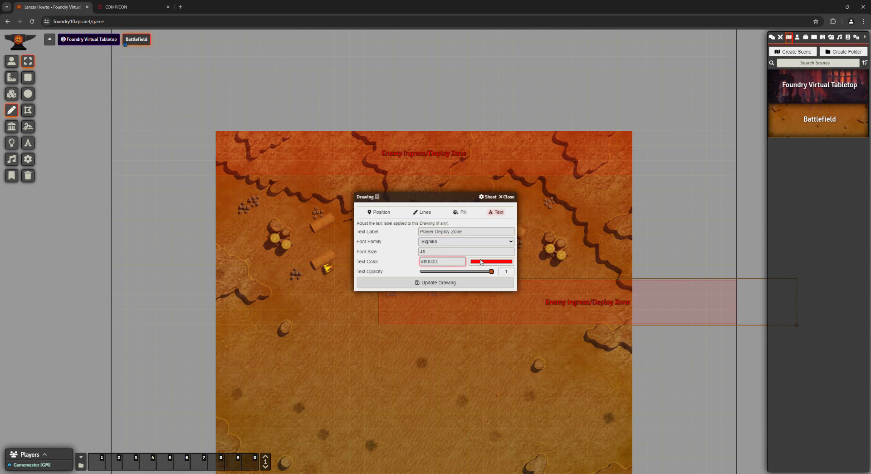
left_click(481, 260)
left_click(530, 323)
left_click(420, 283)
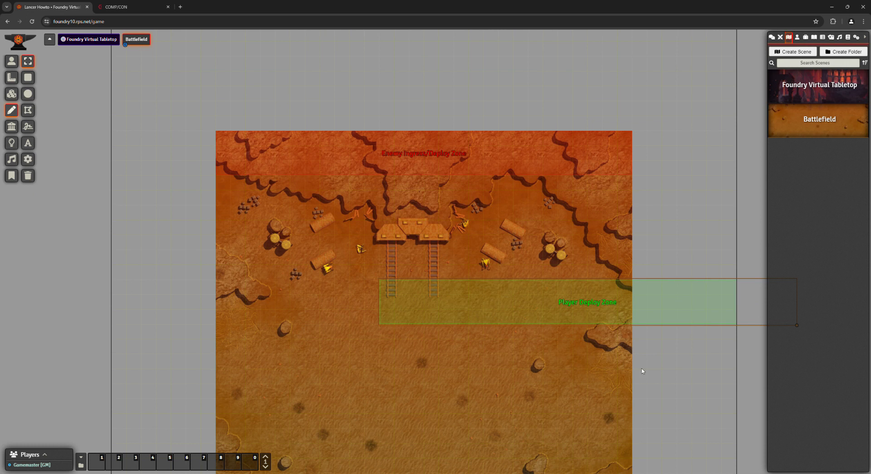
Step: Move the Player Deploy Zone so it spans the map's lower edge
left_click_drag(690, 380, 687, 249)
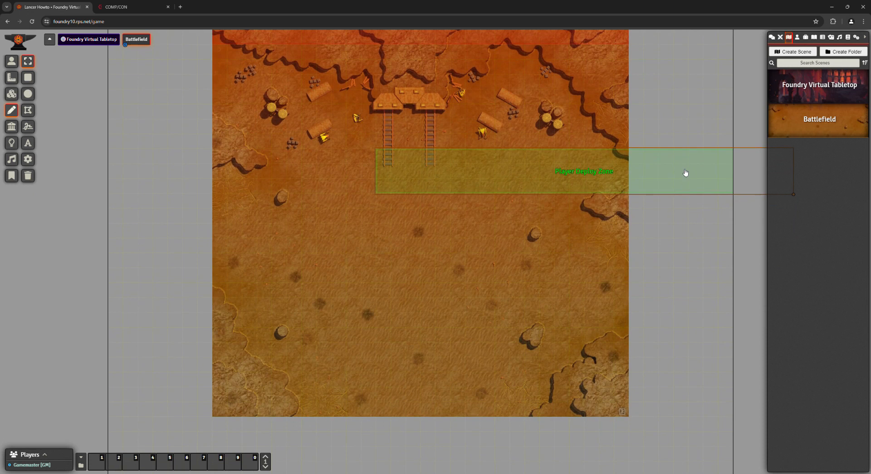
mouse_move(684, 175)
left_mouse_down()
mouse_move(540, 357)
mouse_move(523, 393)
left_mouse_up()
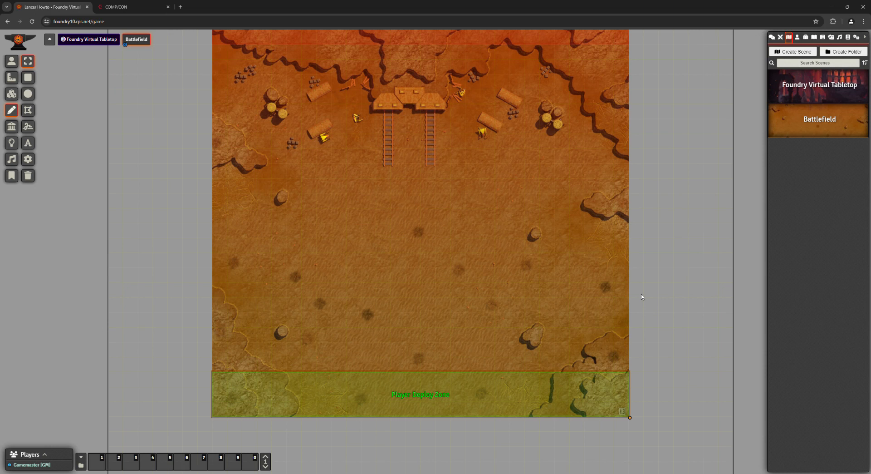
left_click_drag(172, 154, 173, 199)
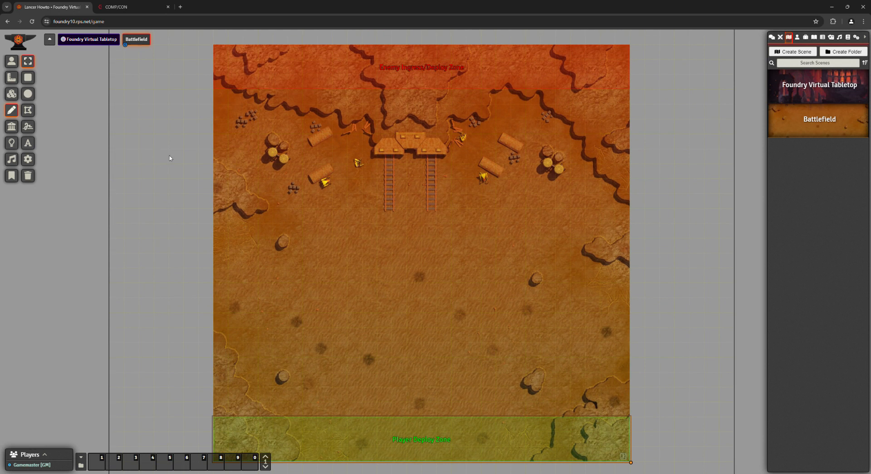
Step: Draw a rectangle about 1060 by 900 pixels on the map's left side below the enemy zone and open its drawing settings
left_click(29, 79)
mouse_move(222, 157)
left_mouse_down()
mouse_move(386, 287)
mouse_move(378, 290)
left_mouse_up()
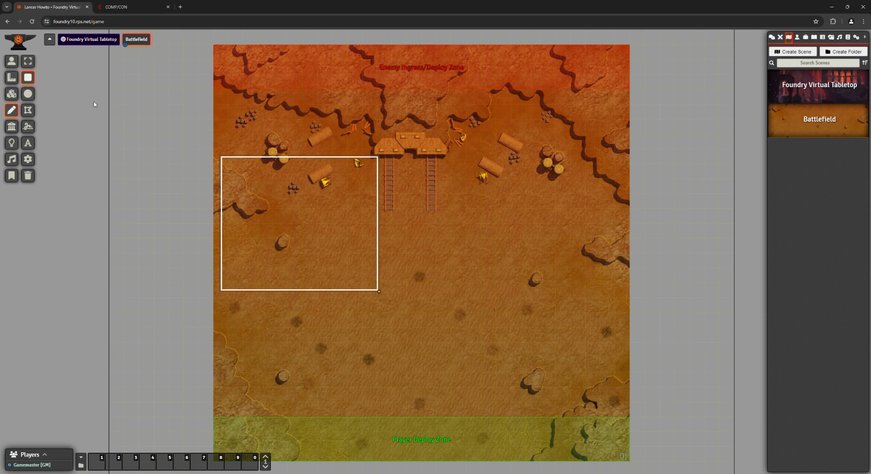
double_click(380, 291)
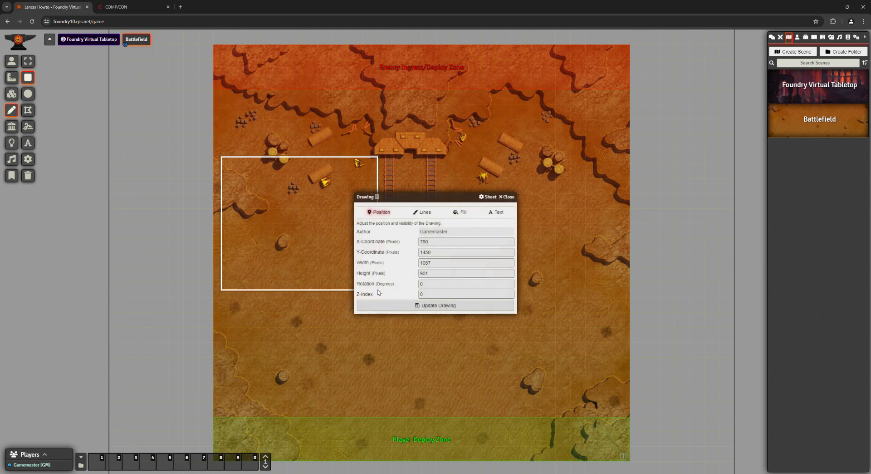
Step: Set the new rectangle's stroke color to #0000ff and its line opacity to 0.2
left_click(434, 216)
triple_click(453, 247)
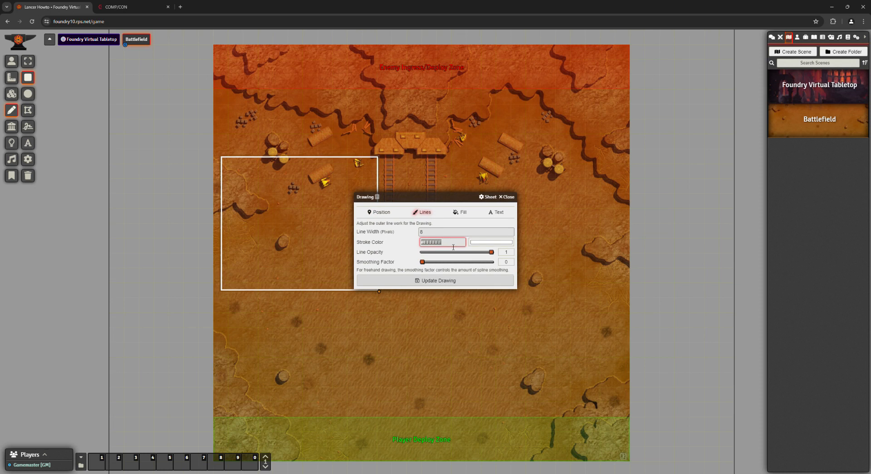
left_click(481, 242)
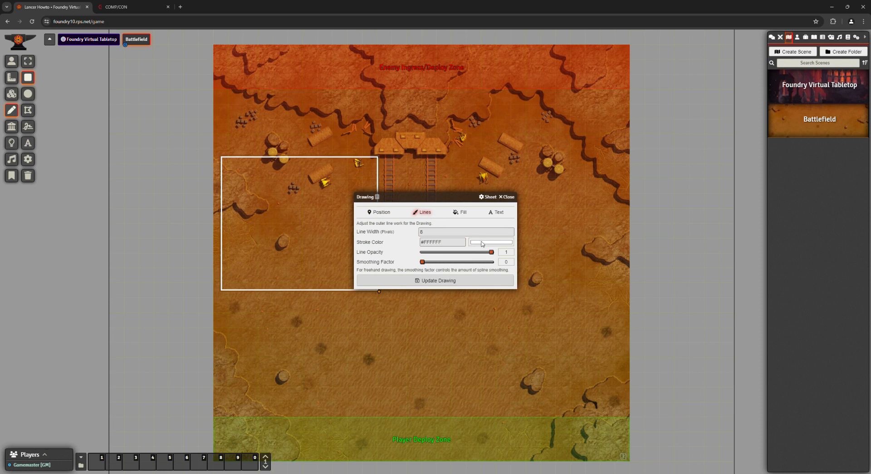
left_click(497, 315)
left_click(509, 316)
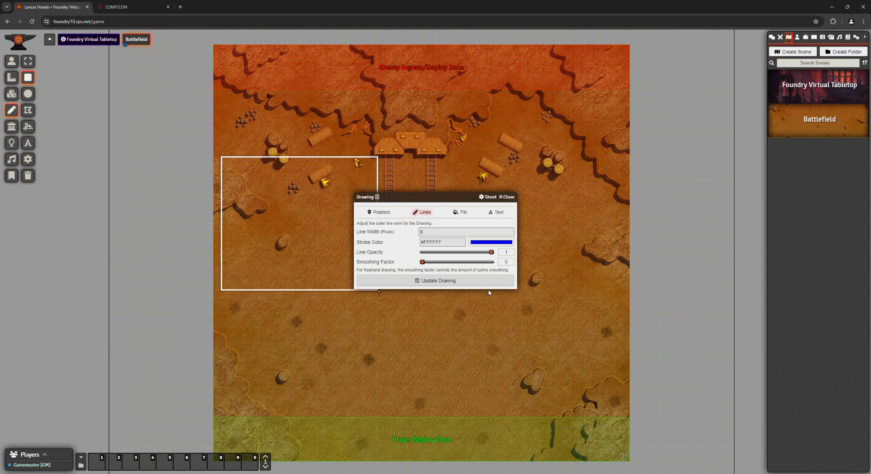
left_click(406, 243)
left_click_drag(494, 255, 436, 256)
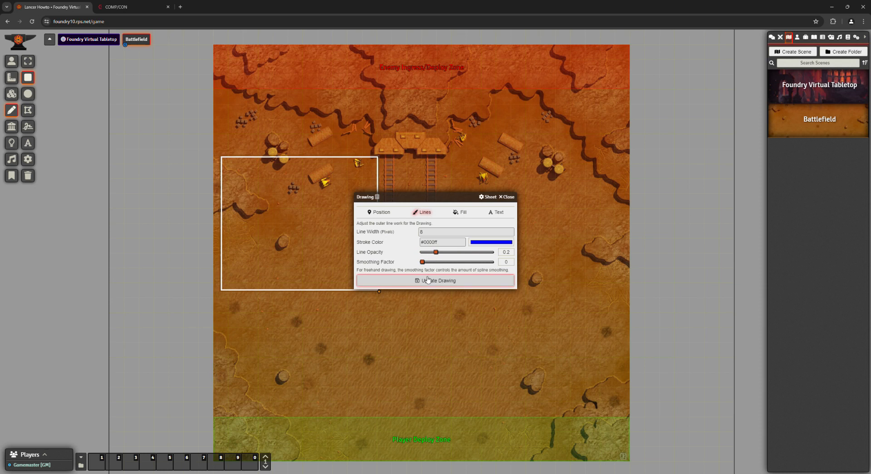
Step: Label the rectangle "Control Alpha" in text color #0000ff and update the drawing
left_click(464, 214)
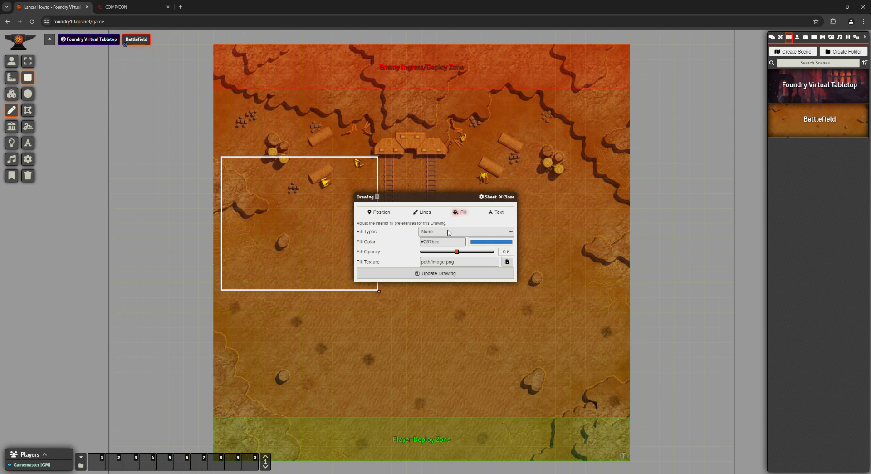
left_click(494, 215)
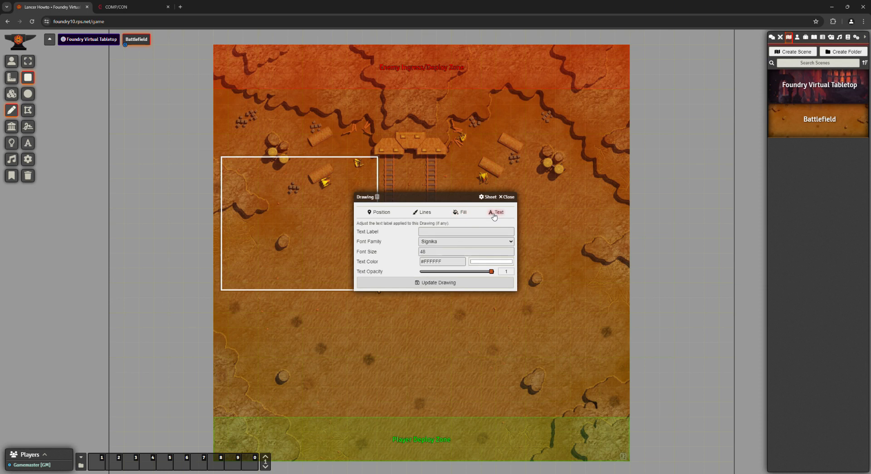
left_click(490, 262)
left_click(515, 319)
left_click(543, 271)
left_click(434, 232)
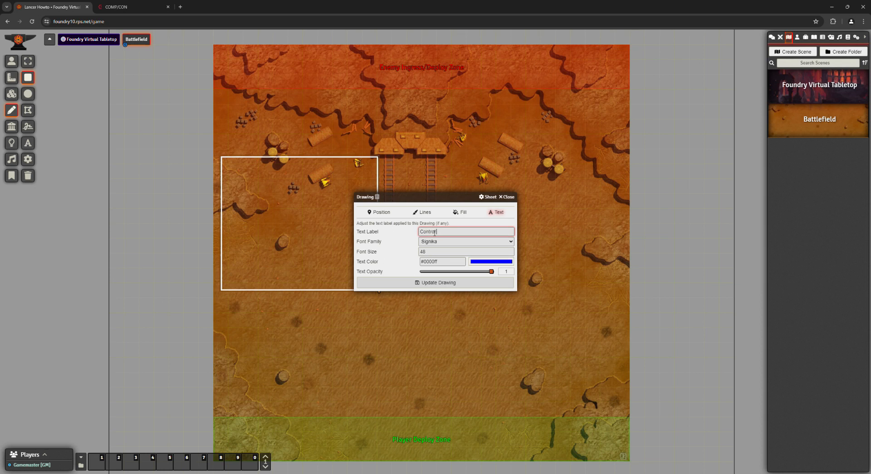
type("Control Alpha")
left_click(439, 280)
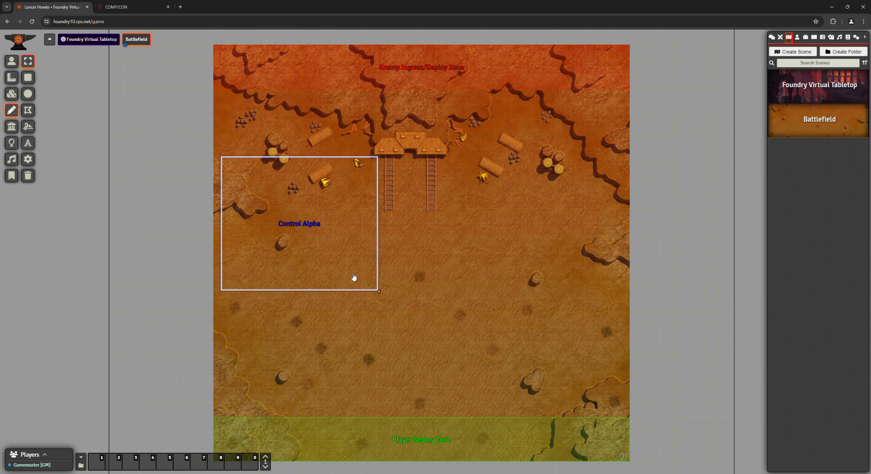
Step: Duplicate the Control Alpha rectangle and position the copy opposite it on the map's right side, level with the original
left_click_drag(175, 143, 399, 344)
key("ctrl+c")
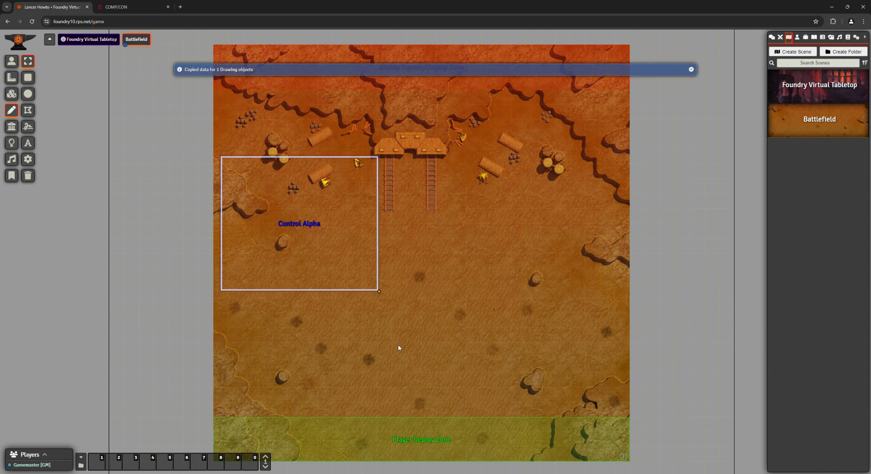
key("ctrl+v")
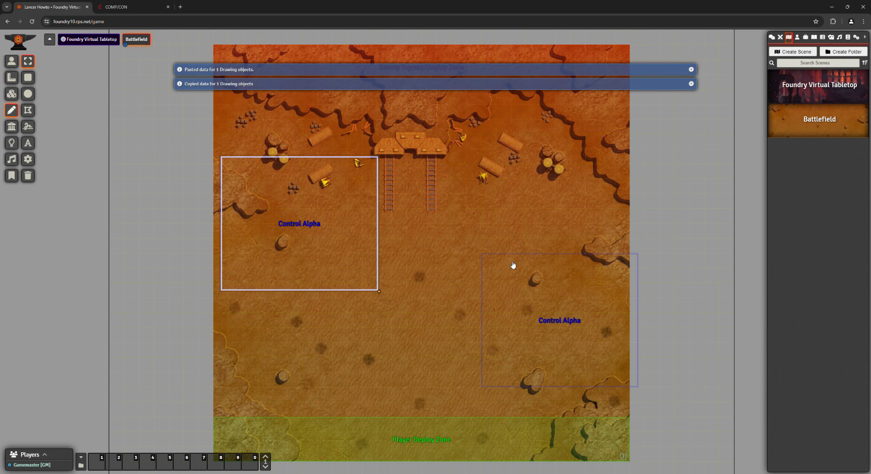
left_click_drag(511, 260, 499, 197)
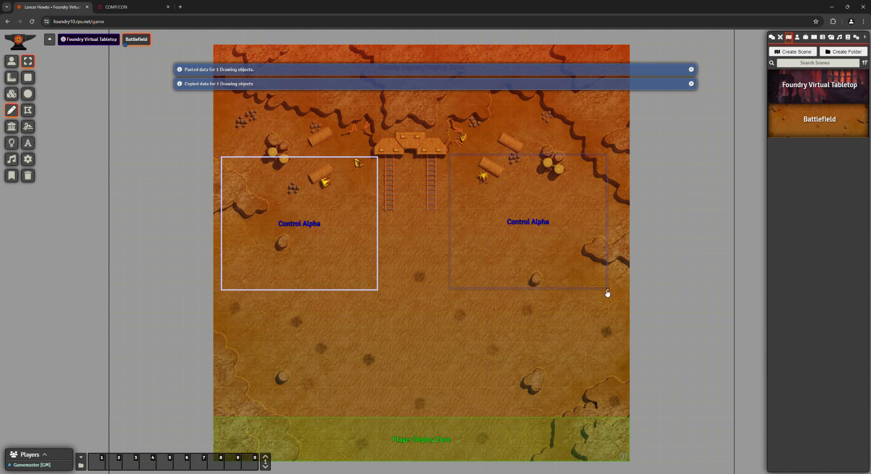
Step: Change the copied rectangle's text label to "Control Beta" and update the drawing
double_click(608, 289)
left_click(497, 212)
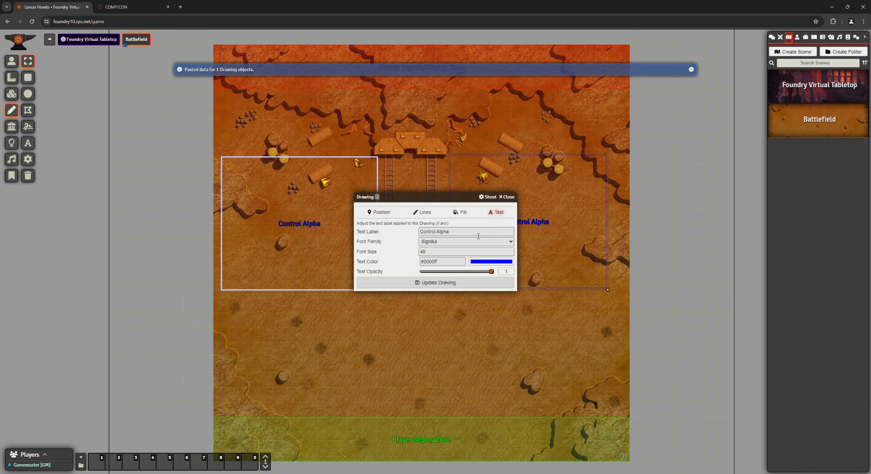
double_click(476, 233)
type("Beta")
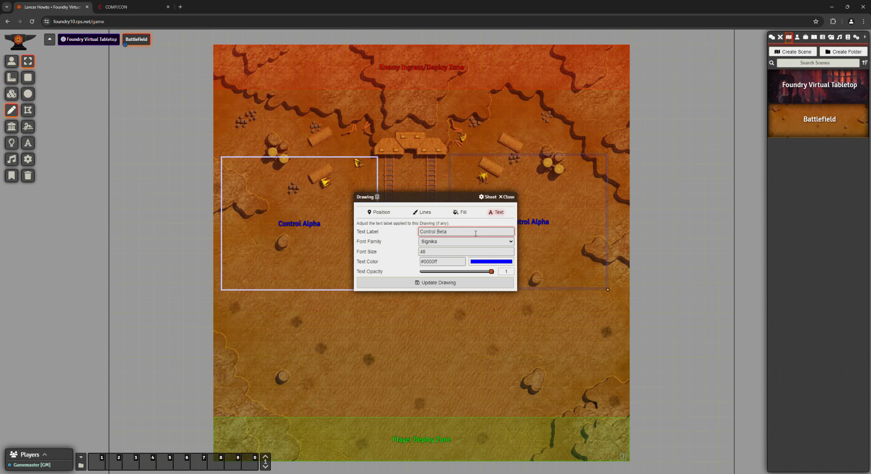
left_click(418, 282)
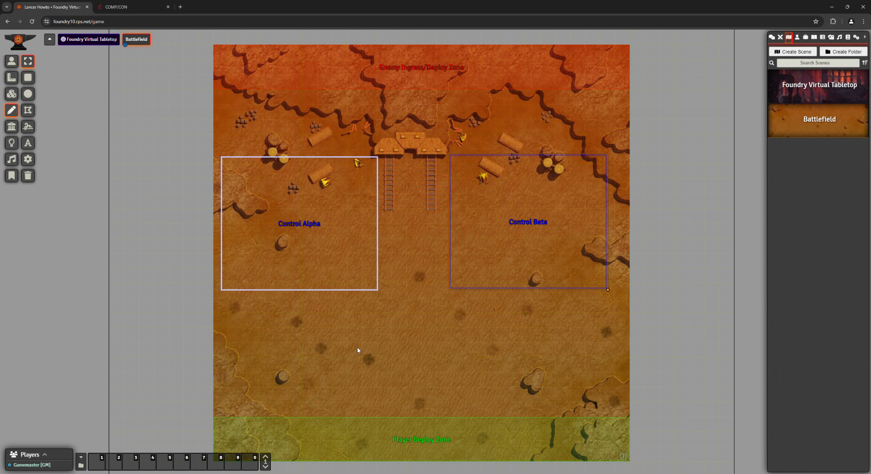
Step: Paste a copy of the Control Alpha rectangle, change its text label to "Control Delta", and update the drawing
key("ctrl+v")
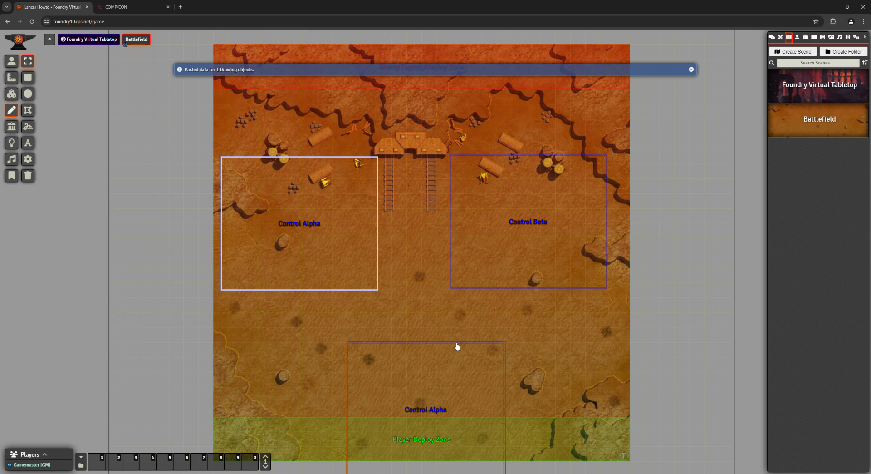
double_click(457, 347)
left_click(496, 212)
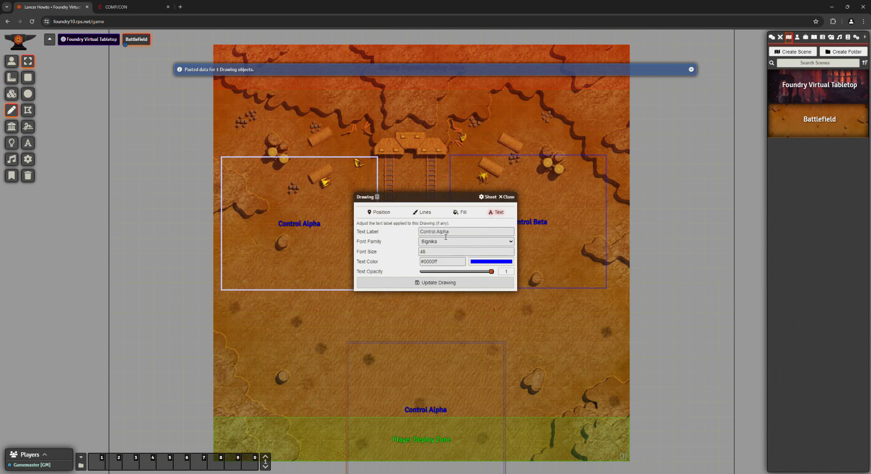
double_click(443, 232)
type("Delt")
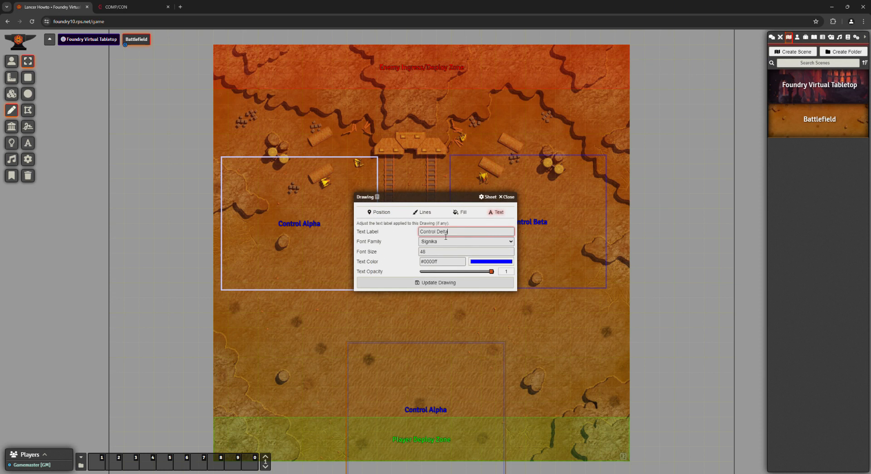
left_click(463, 282)
Step: Paste another copy of the Control Alpha rectangle and relabel it "Control Gamma", updating the drawing
key("ctrl+v")
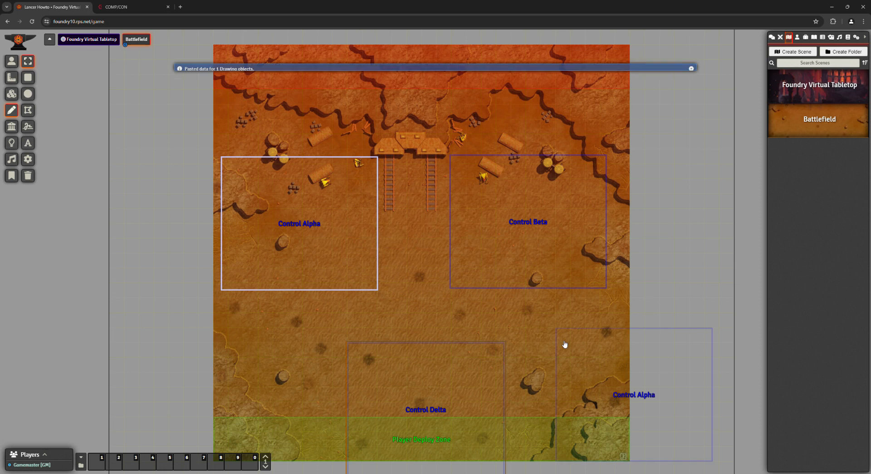
double_click(637, 331)
left_click(489, 219)
double_click(441, 232)
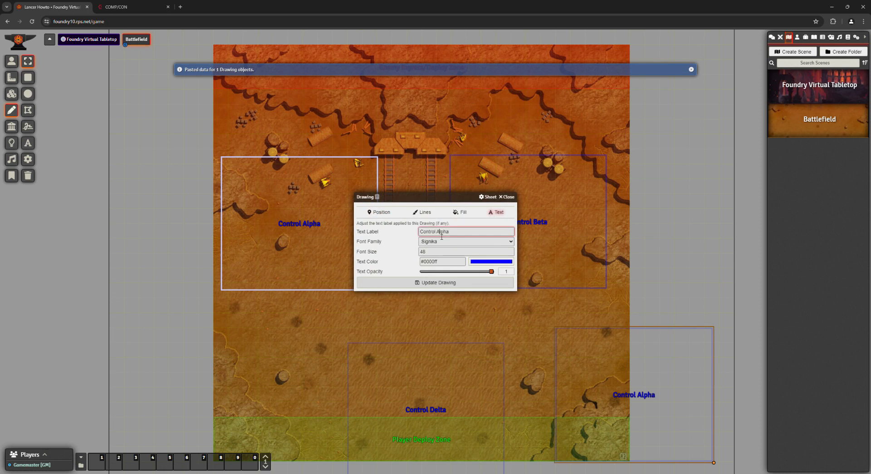
type("Gamma")
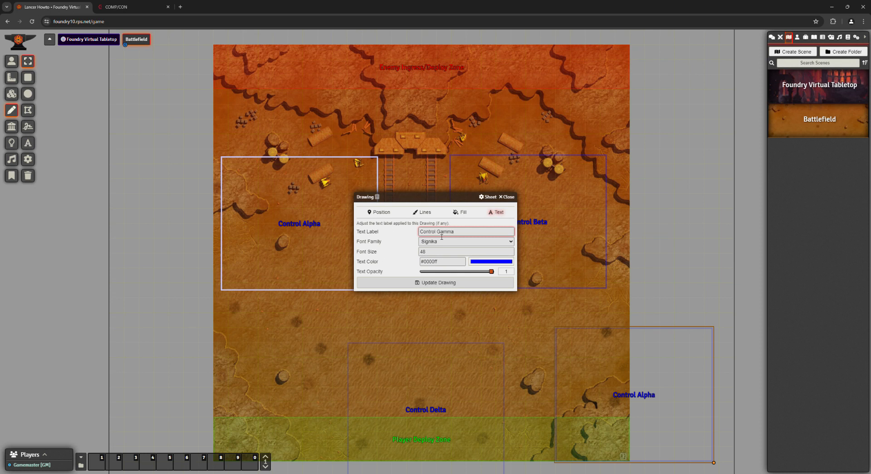
left_click(435, 283)
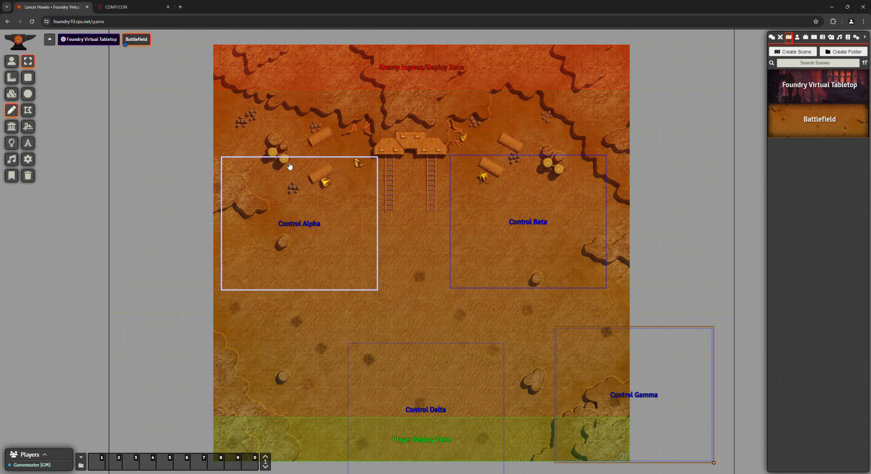
Step: Move and enlarge Control Alpha and Control Beta to fill the two map quadrants directly below the enemy deploy zone, with level lower edges
left_click_drag(285, 163, 280, 96)
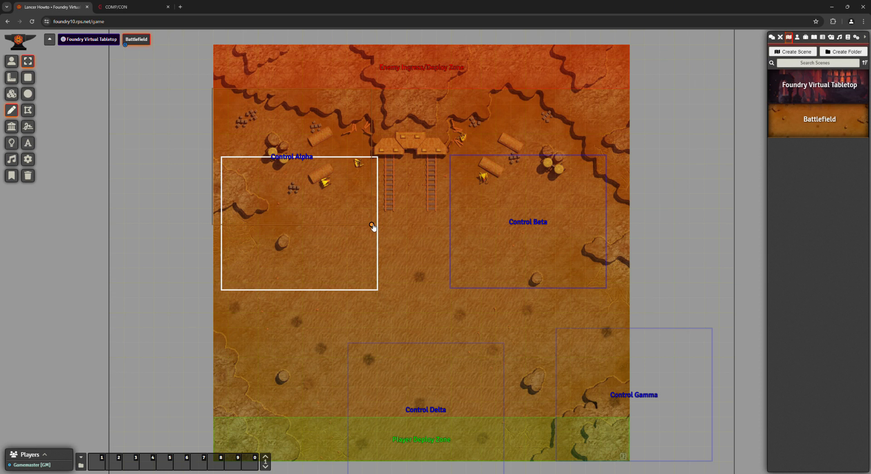
left_click_drag(372, 225, 424, 316)
mouse_move(526, 238)
left_mouse_down()
mouse_move(521, 173)
mouse_move(544, 107)
mouse_move(512, 131)
mouse_move(494, 129)
left_mouse_up()
mouse_move(584, 222)
left_mouse_down()
mouse_move(629, 301)
mouse_move(631, 286)
left_mouse_up()
left_click(399, 306)
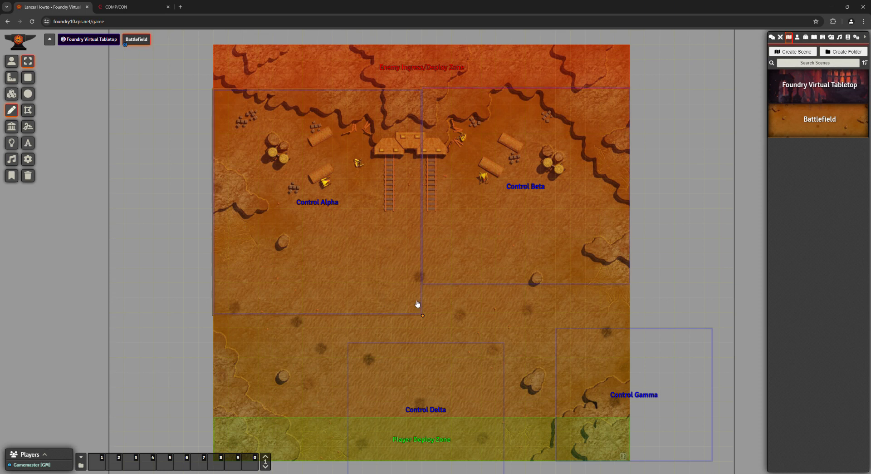
left_click_drag(422, 314, 425, 288)
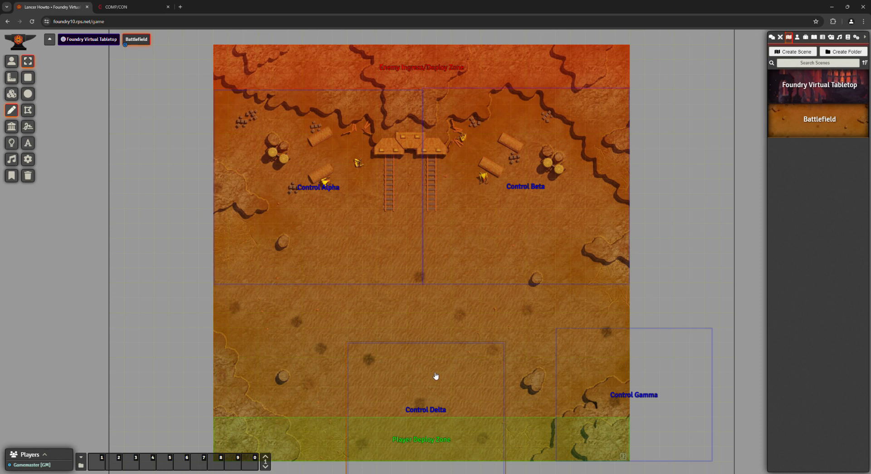
Step: Move and widen Control Delta and Control Gamma to fill the two quadrants between the upper control zones and the Player Deploy Zone
mouse_move(436, 377)
left_mouse_down()
mouse_move(327, 311)
mouse_move(302, 317)
left_mouse_up()
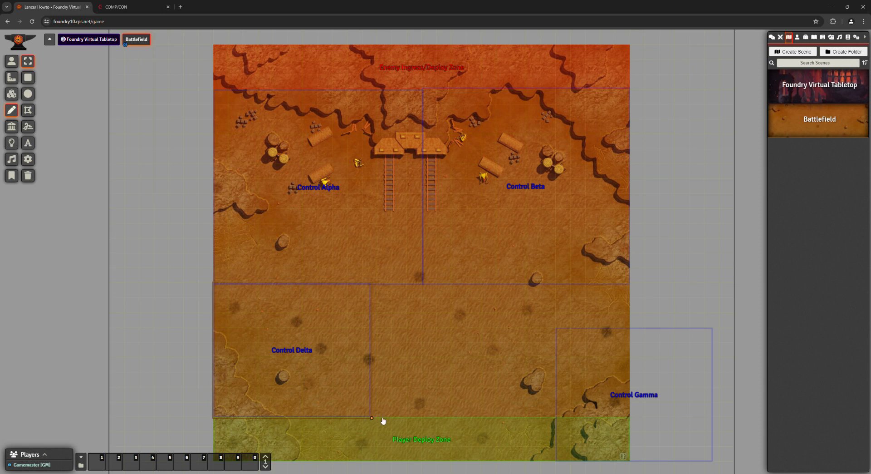
left_click_drag(372, 417, 435, 420)
left_click_drag(672, 347, 538, 301)
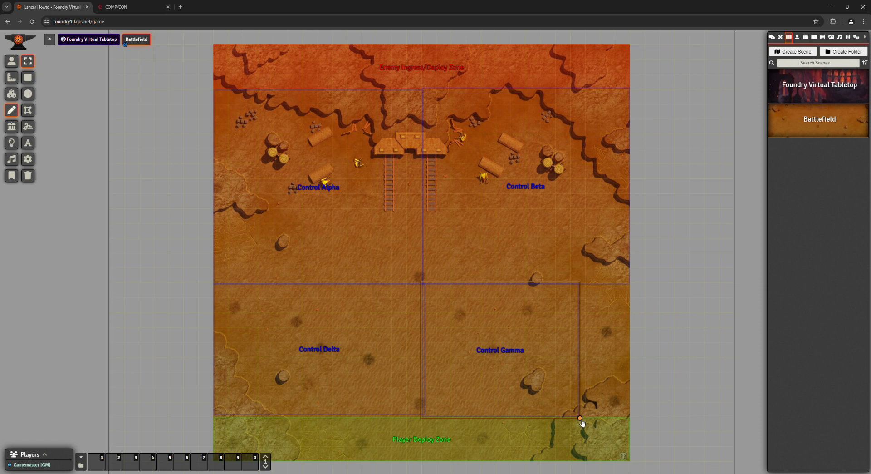
left_click_drag(580, 418, 631, 420)
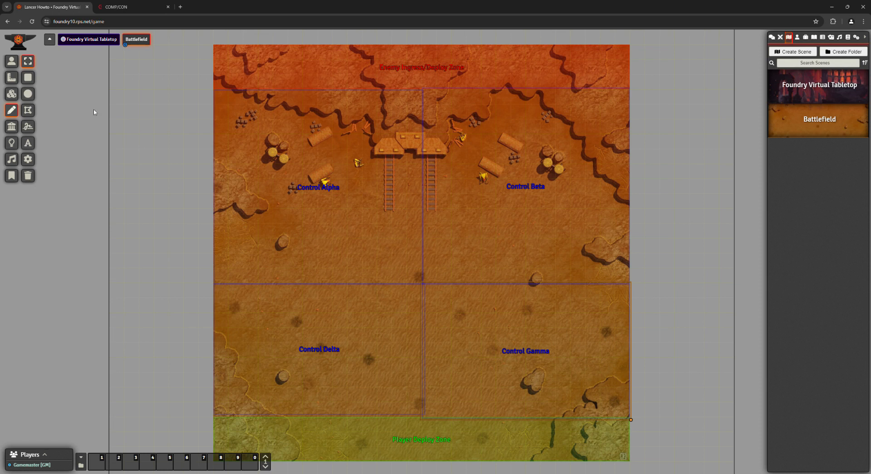
Step: Place four Assault NPC tokens, two inside the Enemy Ingress/Deploy Zone and two just above the map's upper edge
left_click(12, 60)
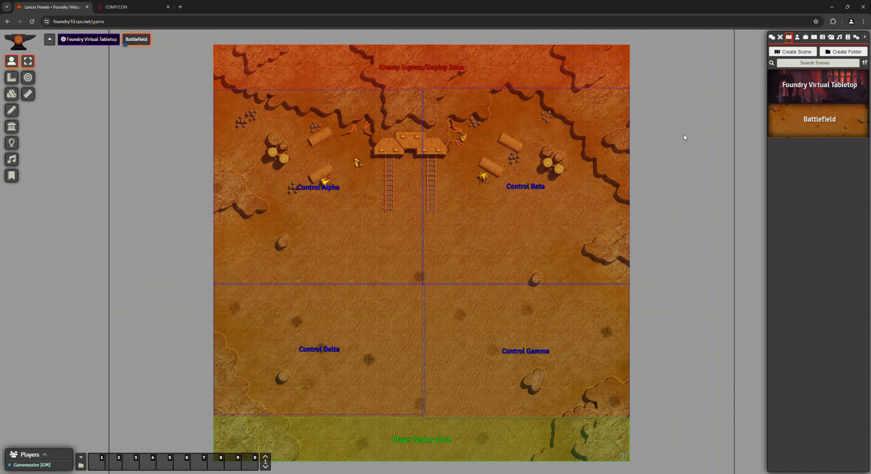
left_click_drag(684, 136, 686, 225)
left_click(798, 37)
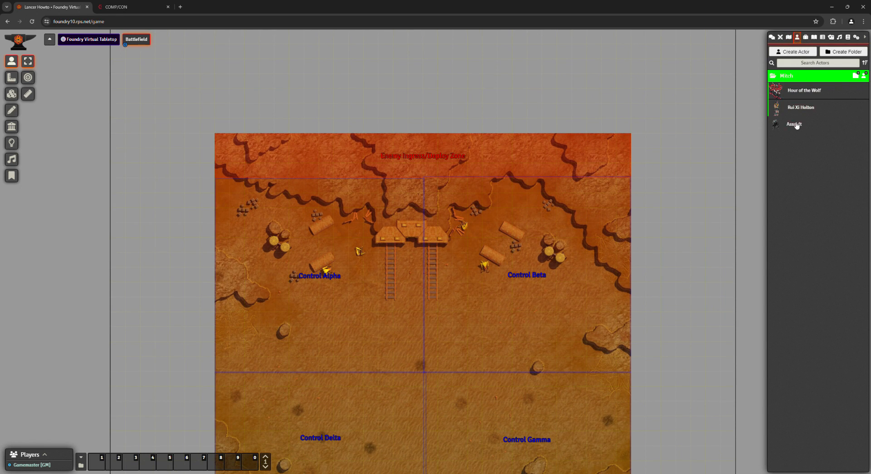
left_click_drag(799, 126, 433, 125)
left_click_drag(798, 126, 434, 114)
left_click_drag(798, 125, 488, 172)
left_click_drag(800, 130, 344, 170)
Step: Place the Hour of the Wolf mech token in the Player Deploy Zone, just left of the zone's label
left_click_drag(542, 313, 557, 146)
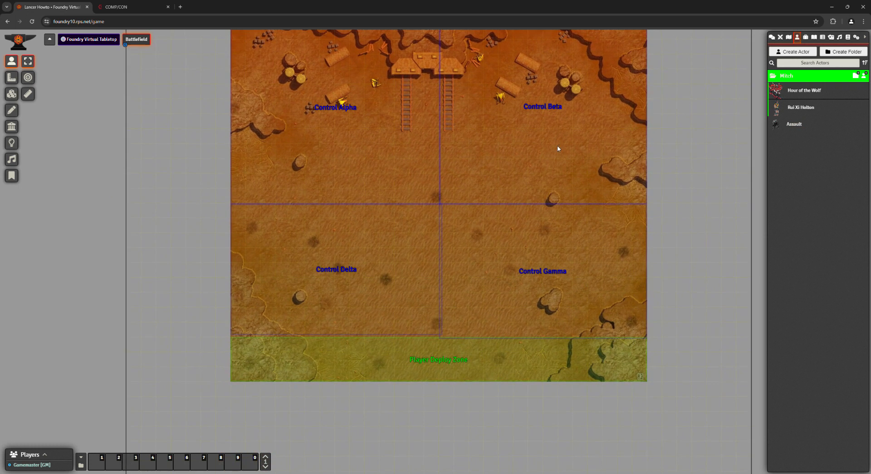
left_click_drag(804, 91, 380, 356)
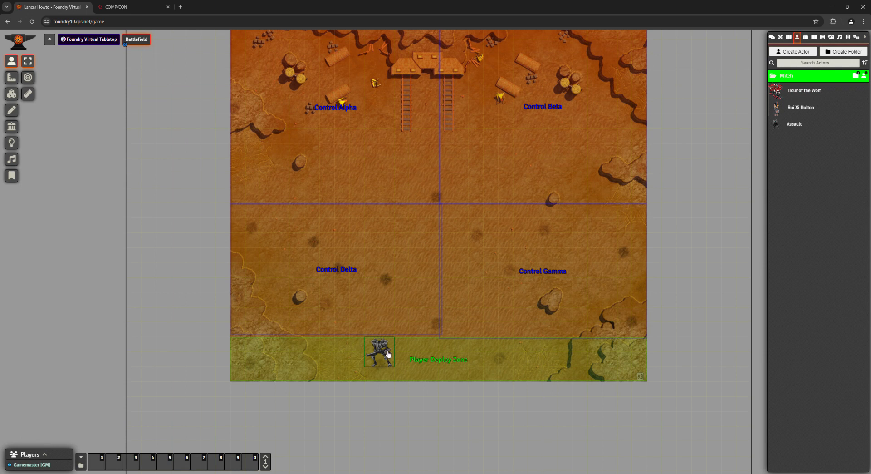
left_click_drag(676, 213, 685, 283)
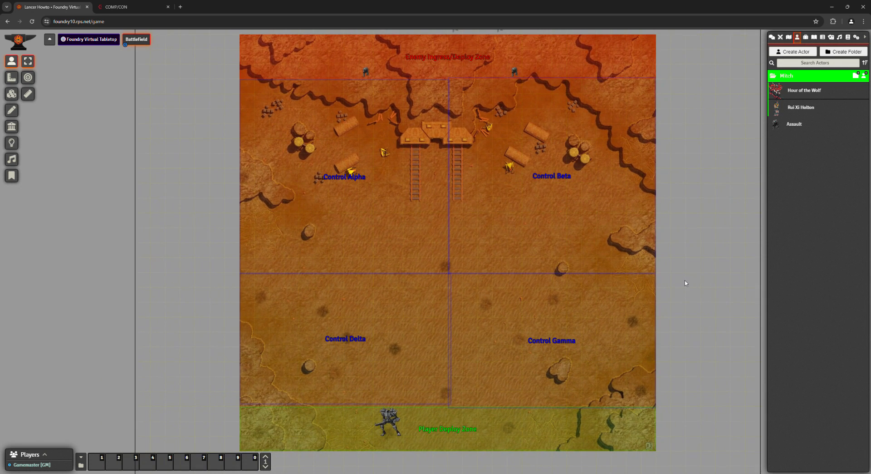